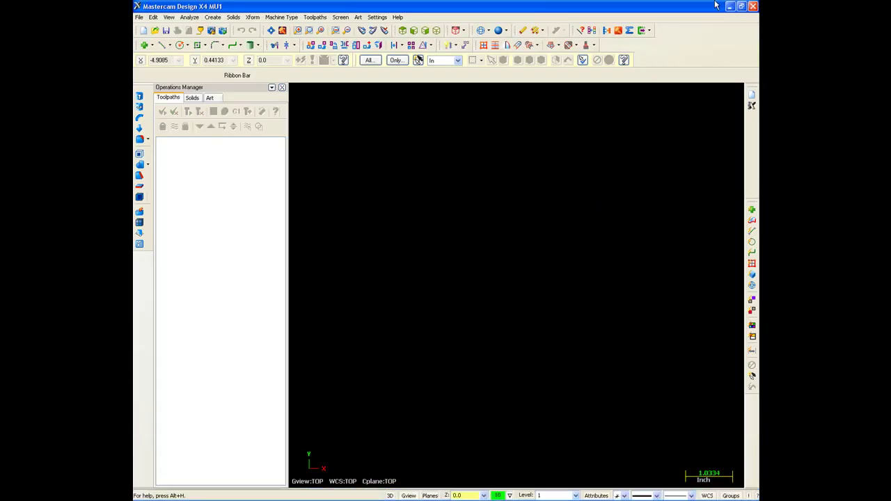
Close the Operations Manager, and for opening a file list the AutoCAD Files type in the IMPORT FILES folder.
{"action": "left_click", "coordinate": [282, 88]}
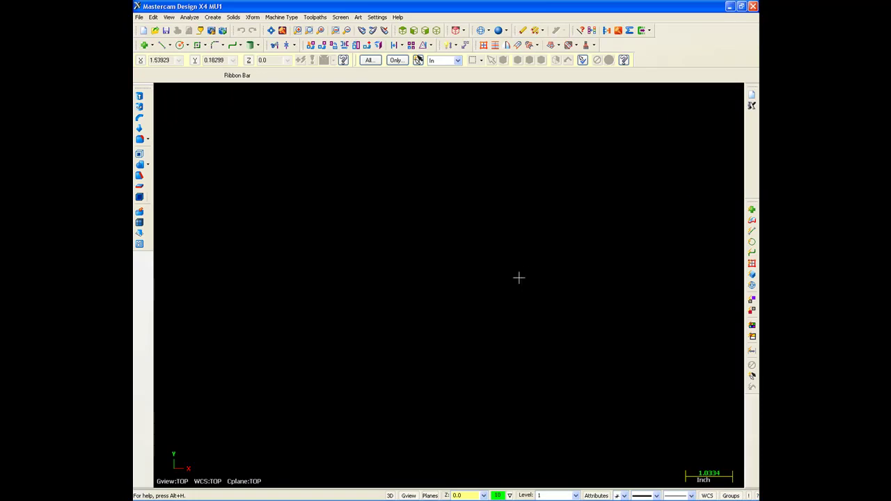
{"action": "left_click", "coordinate": [139, 17]}
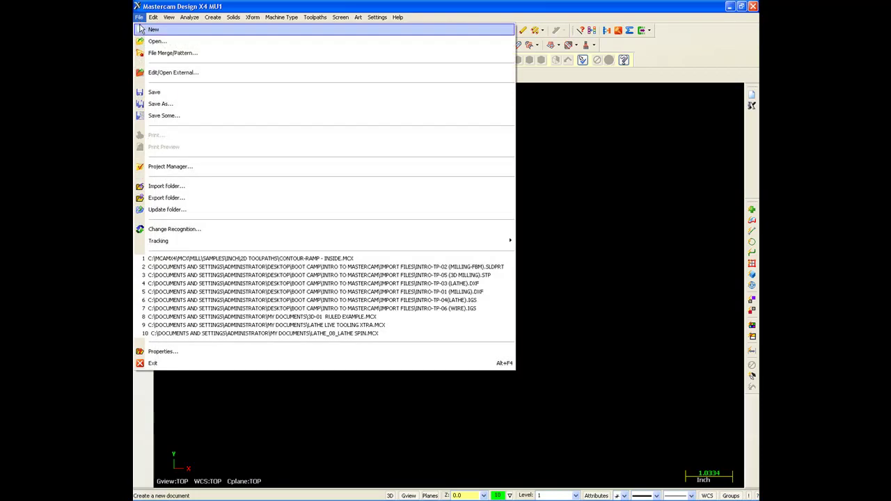
{"action": "left_click", "coordinate": [144, 40]}
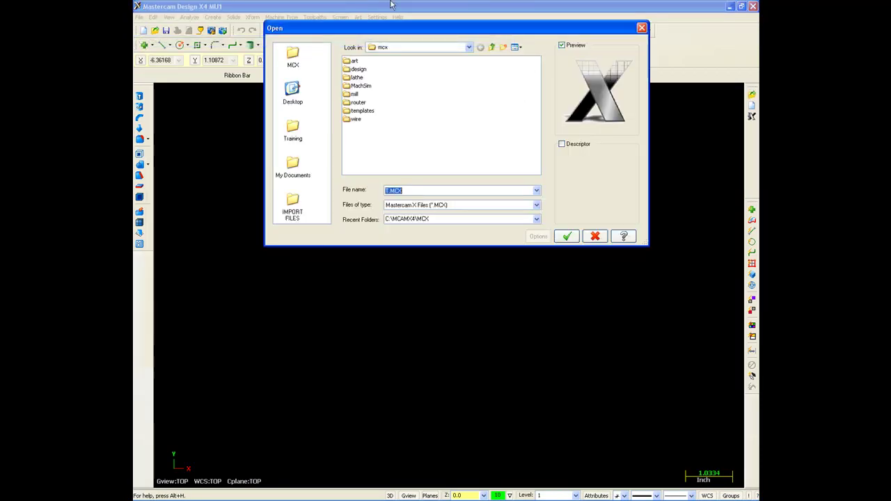
{"action": "left_click", "coordinate": [295, 207]}
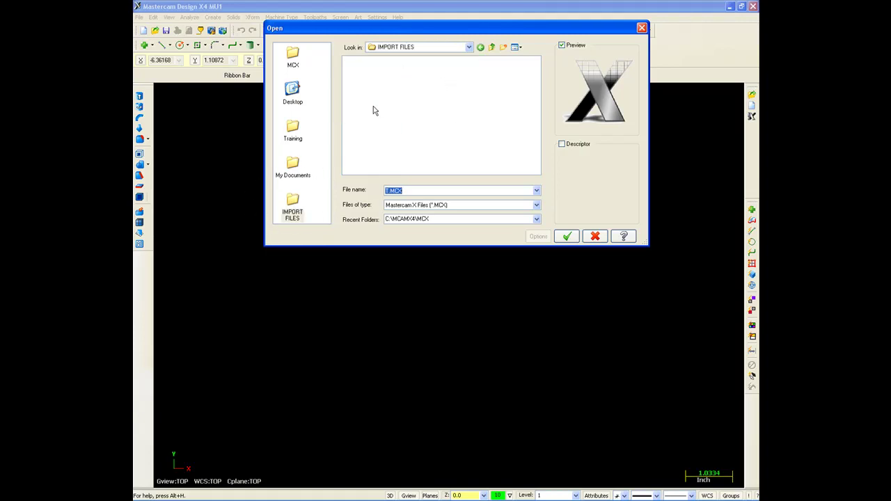
{"action": "left_click", "coordinate": [435, 82]}
{"action": "left_click", "coordinate": [449, 104]}
{"action": "left_click", "coordinate": [449, 104]}
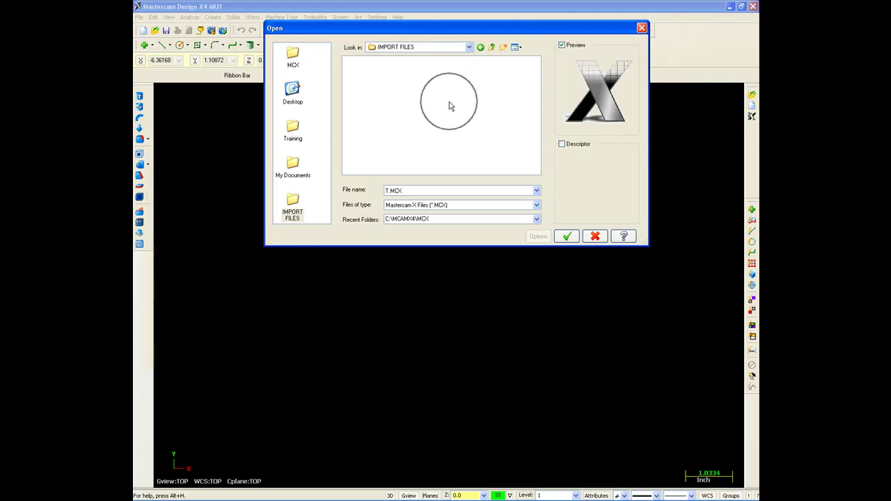
{"action": "left_click", "coordinate": [421, 207]}
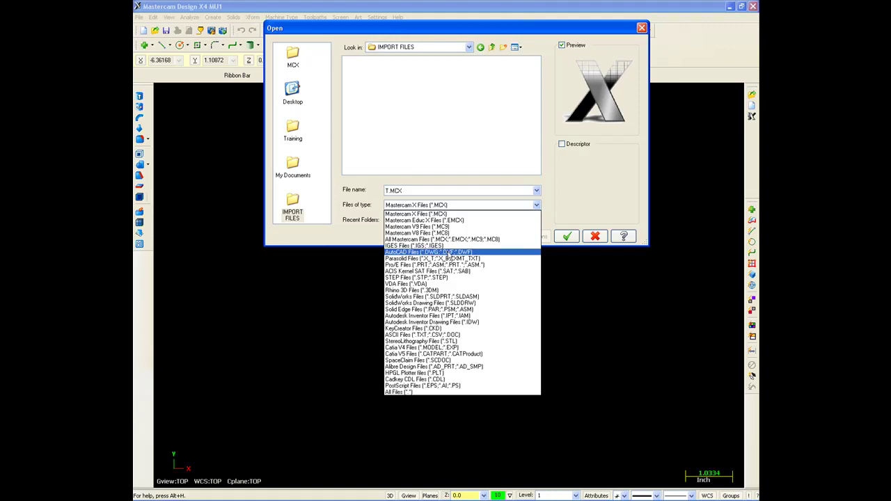
{"action": "left_click", "coordinate": [468, 252]}
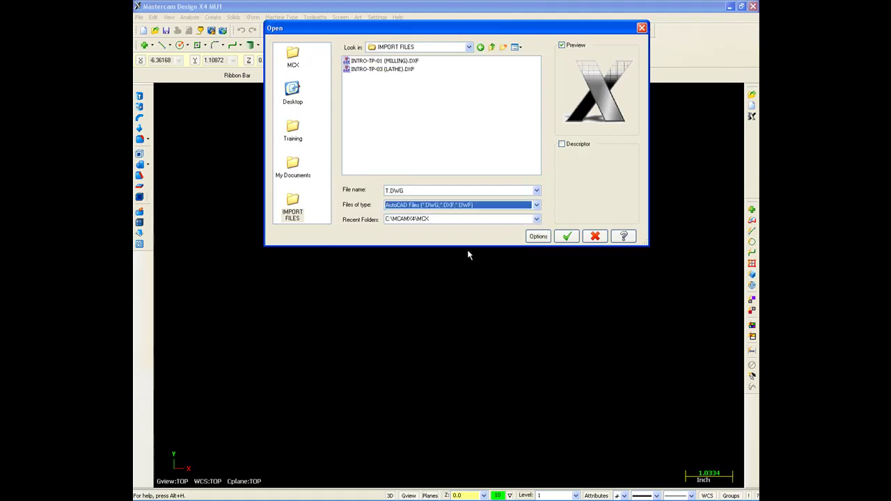
Open the milling drawing INTRO-TP-01 (MILLING).DXF from the IMPORT FILES folder.
{"action": "left_click", "coordinate": [373, 61]}
{"action": "left_click", "coordinate": [377, 70]}
{"action": "left_click", "coordinate": [377, 61]}
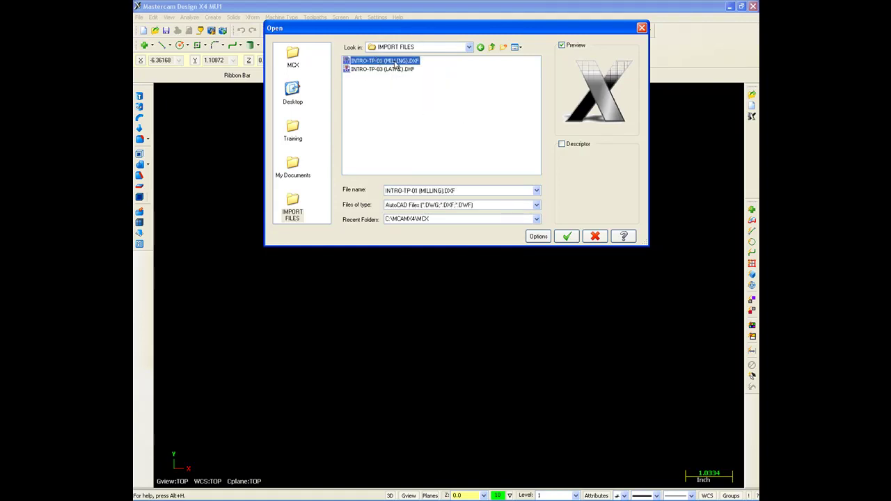
{"action": "double_click", "coordinate": [394, 62]}
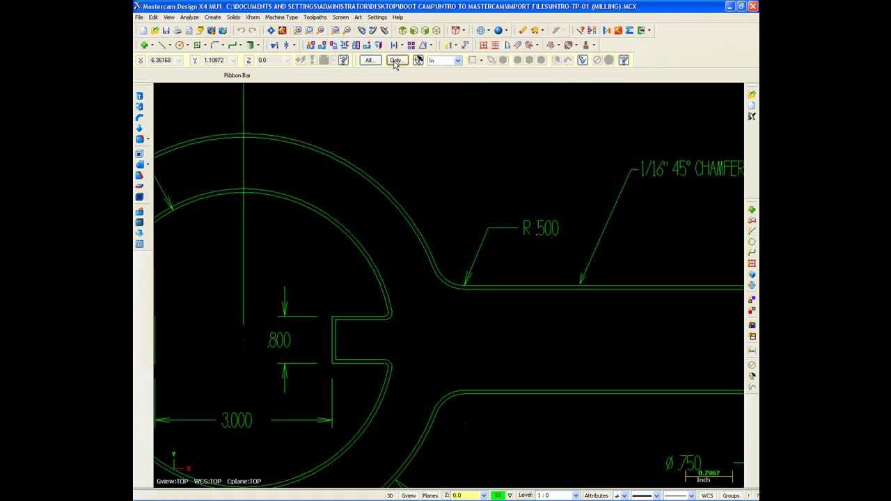
{"action": "left_click", "coordinate": [271, 31]}
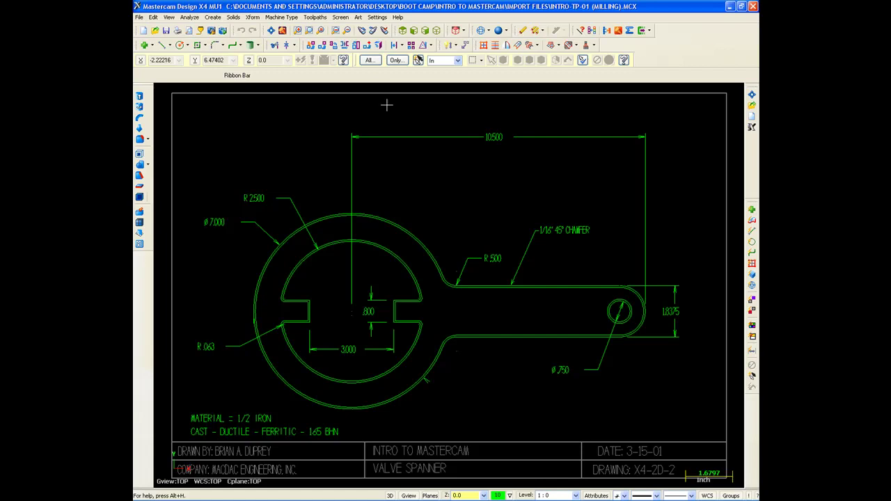
{"action": "left_click", "coordinate": [401, 228]}
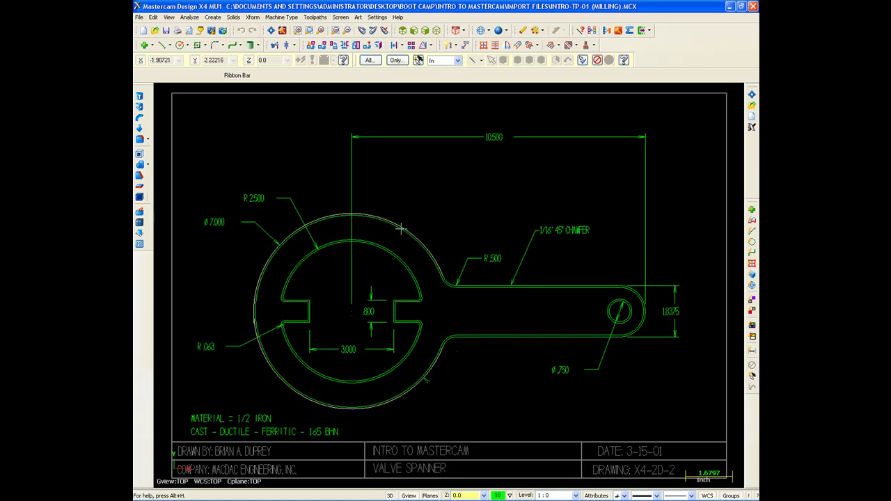
{"action": "left_click", "coordinate": [441, 281]}
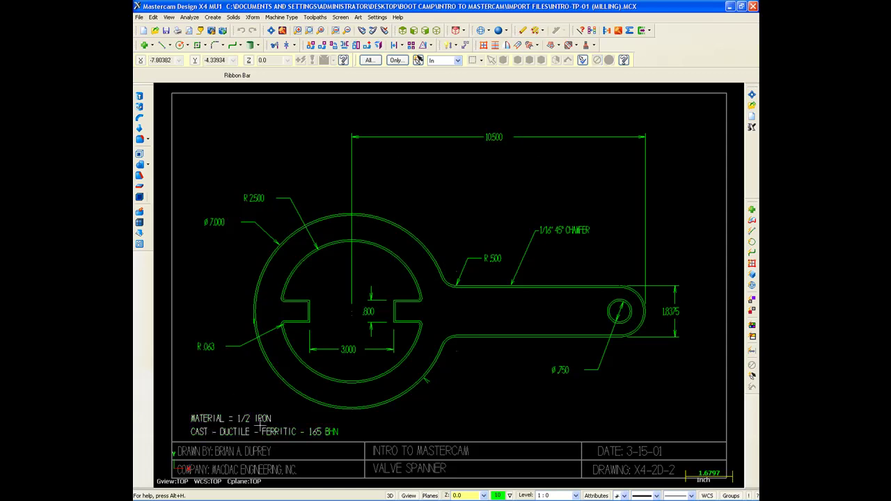
Make level 2, Unnamed Level 1, the main level in the Level Manager.
{"action": "left_click", "coordinate": [524, 496]}
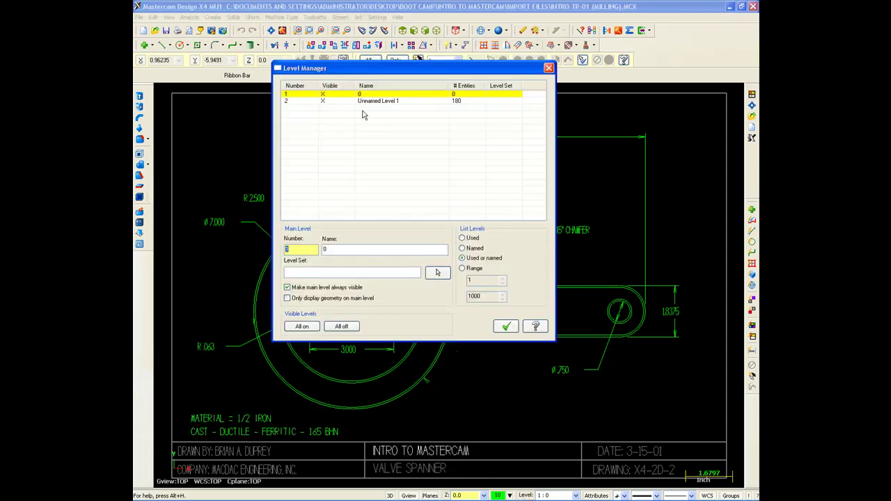
{"action": "left_click", "coordinate": [319, 101]}
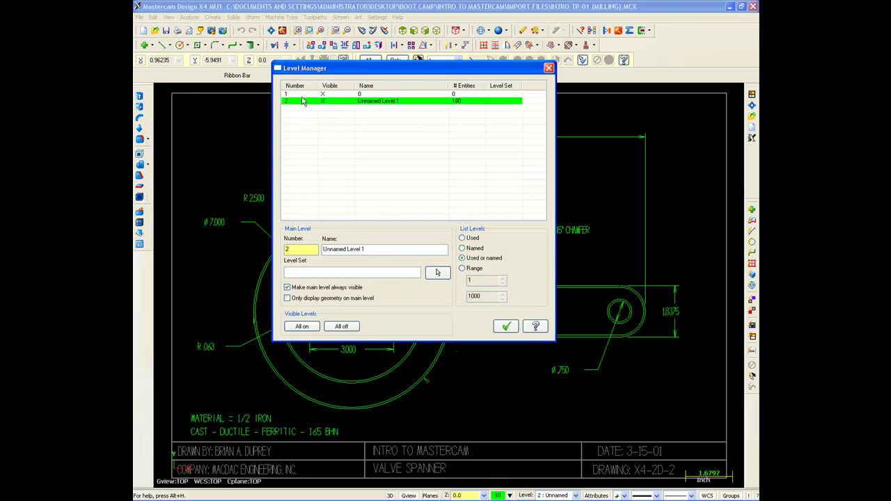
{"action": "left_click", "coordinate": [506, 326]}
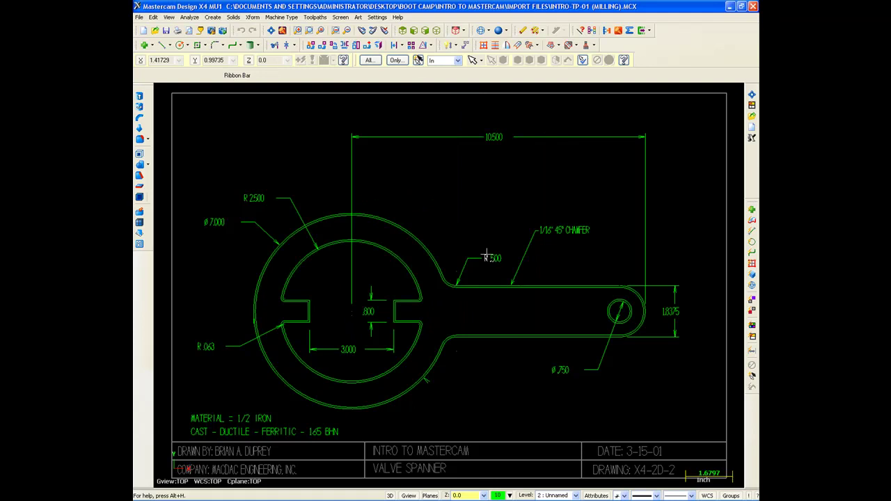
{"action": "scroll", "coordinate": [479, 250], "scroll_direction": "down", "scroll_amount": 2}
{"action": "scroll", "coordinate": [477, 250], "scroll_direction": "up", "scroll_amount": 1}
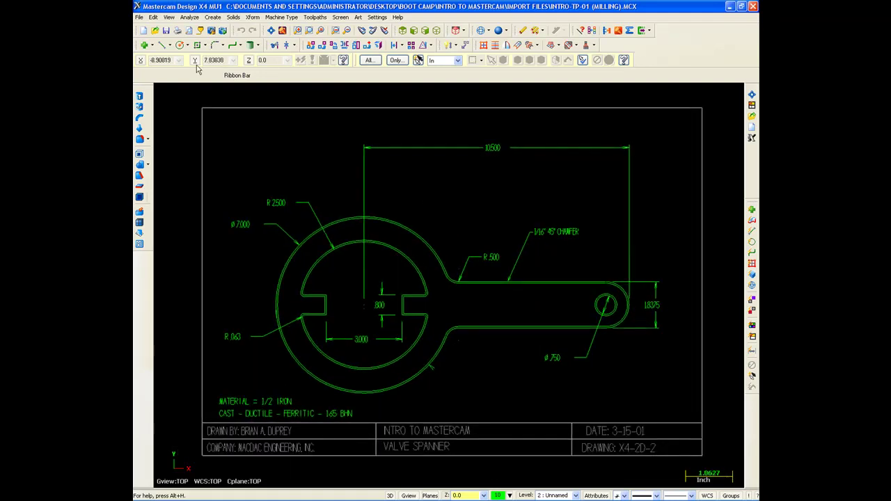
Start a new file without saving the spanner drawing, and import INTRO-TP-04(LATHE).IGS from the IMPORT FILES folder as an IGES file.
{"action": "left_click", "coordinate": [143, 32]}
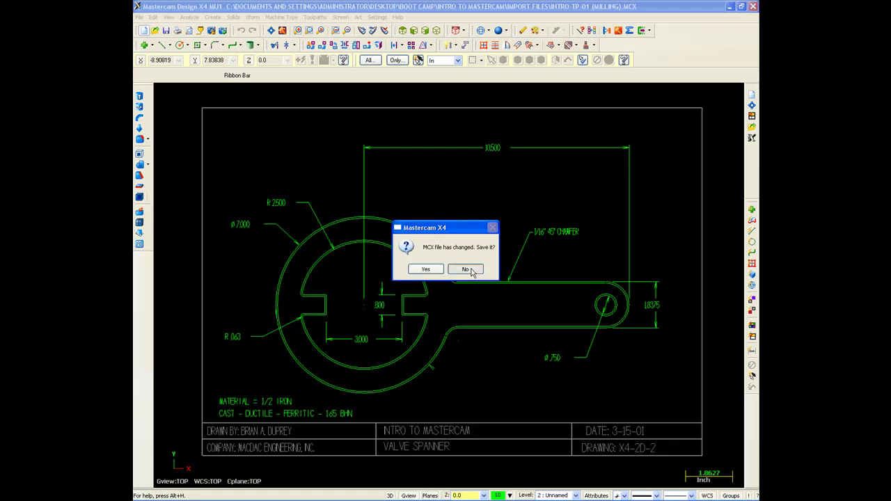
{"action": "left_click", "coordinate": [465, 272]}
{"action": "left_click", "coordinate": [154, 30]}
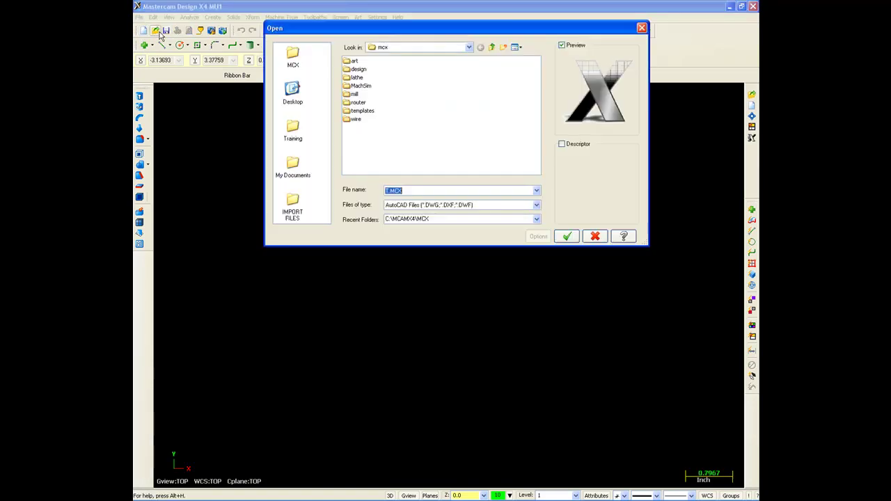
{"action": "left_click", "coordinate": [298, 200]}
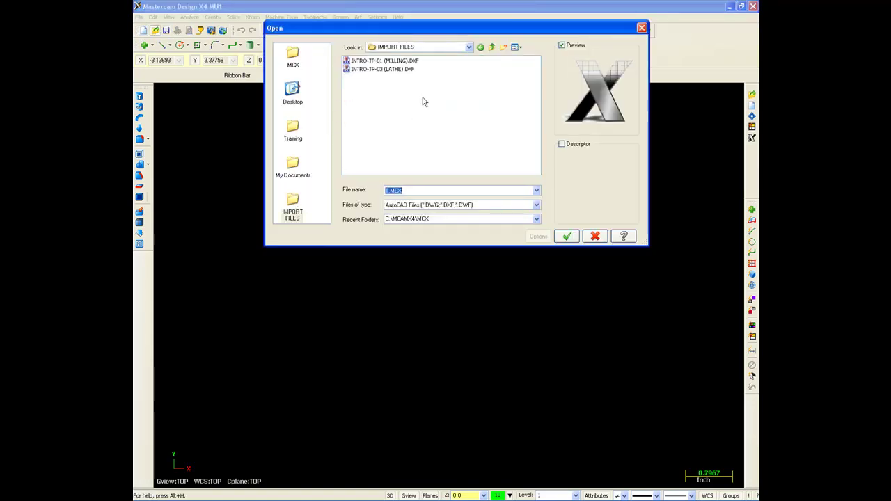
{"action": "left_click", "coordinate": [453, 206]}
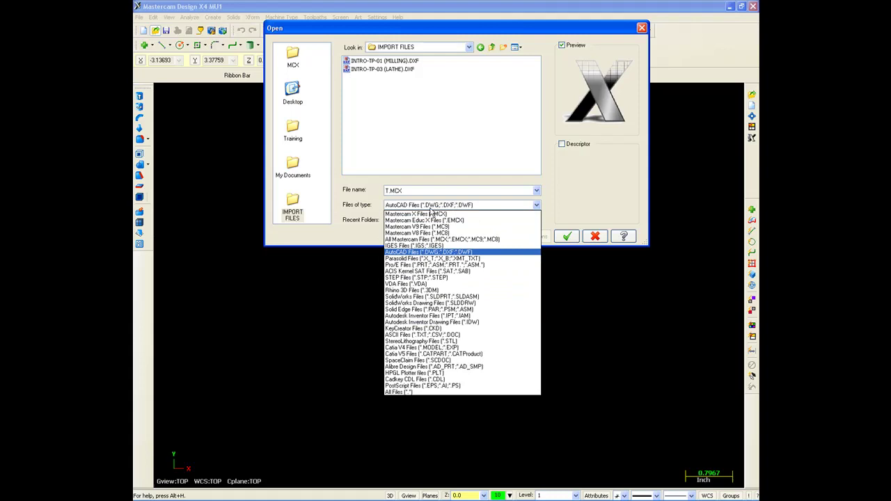
{"action": "left_click", "coordinate": [416, 247]}
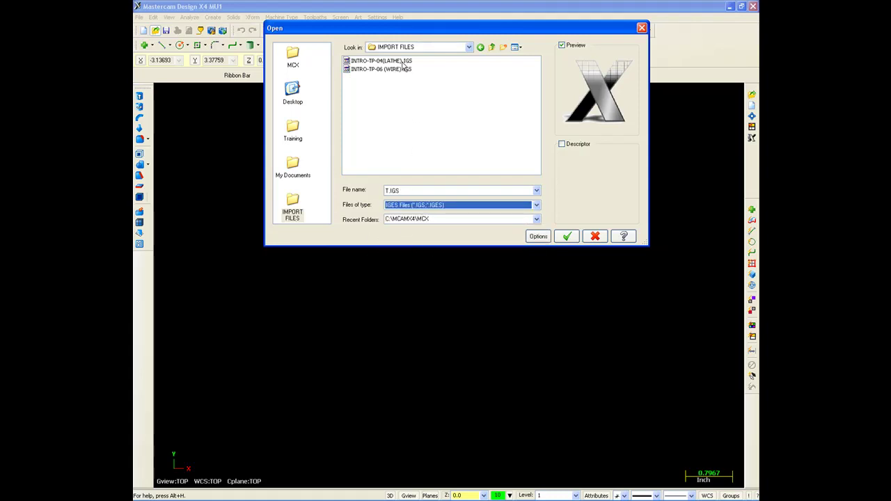
{"action": "left_click", "coordinate": [403, 63]}
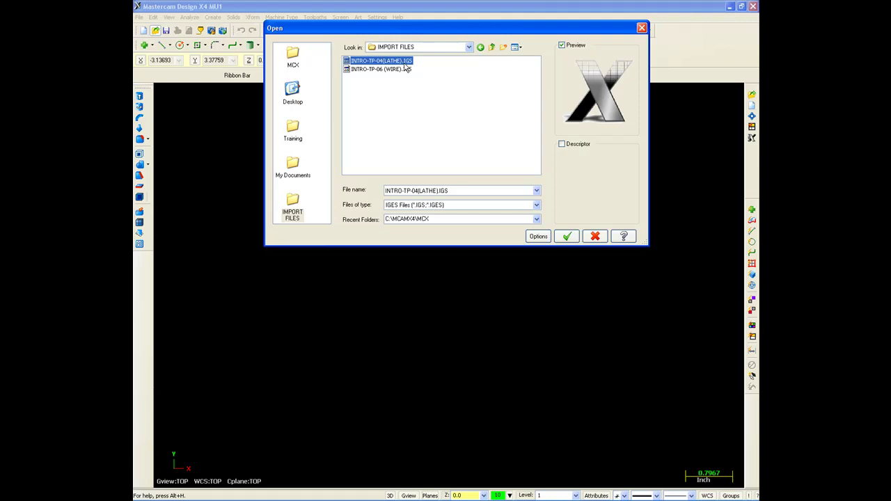
{"action": "left_click", "coordinate": [576, 239]}
{"action": "scroll", "coordinate": [383, 312], "scroll_direction": "up", "scroll_amount": 3}
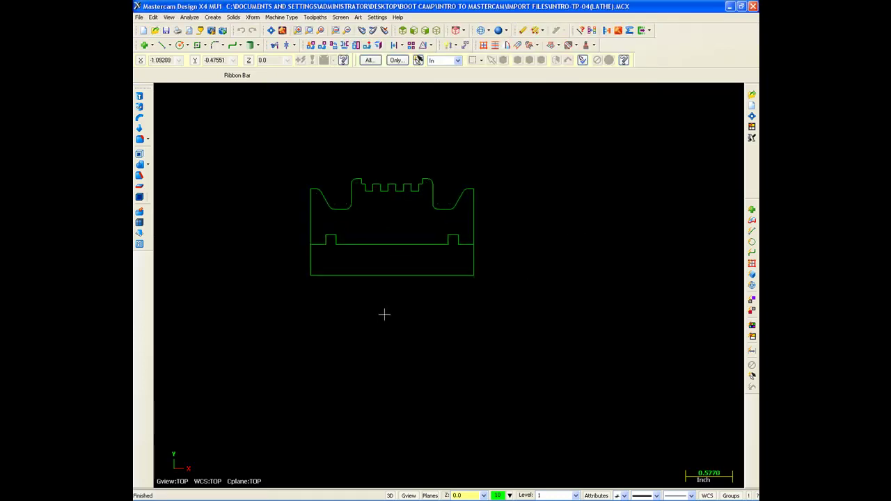
{"action": "left_click", "coordinate": [271, 30]}
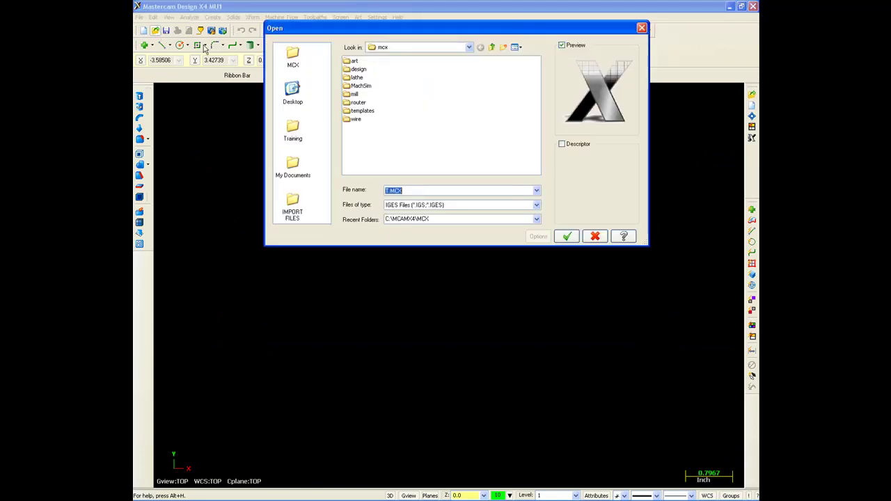
Show all file types in the IMPORT FILES folder and select INTRO-TP-05 (3D MILLING).STP for opening.
{"action": "left_click", "coordinate": [536, 204]}
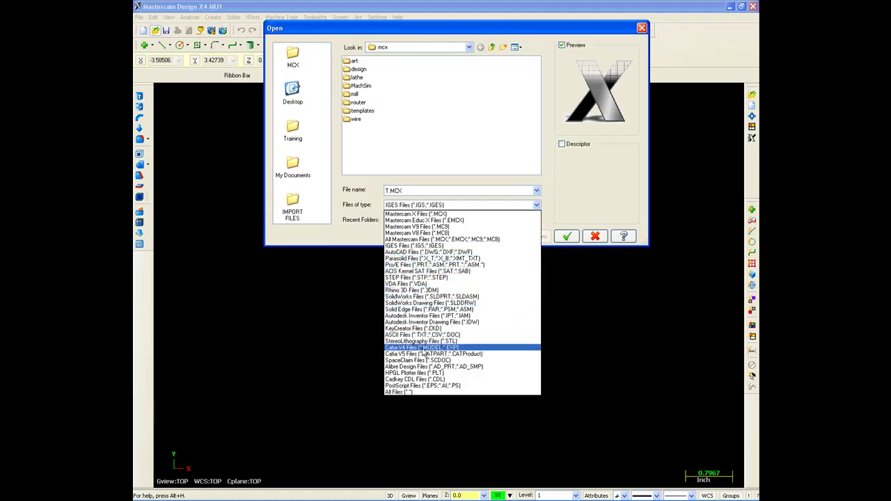
{"action": "left_click", "coordinate": [398, 392]}
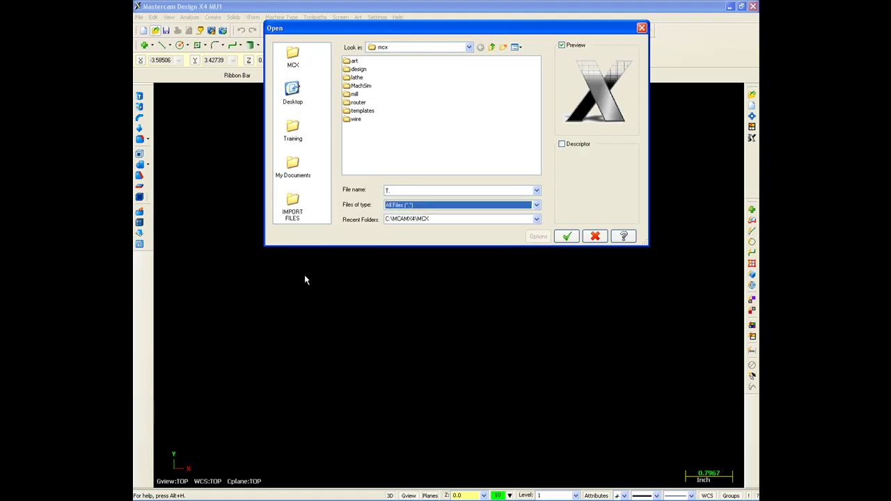
{"action": "left_click", "coordinate": [292, 205]}
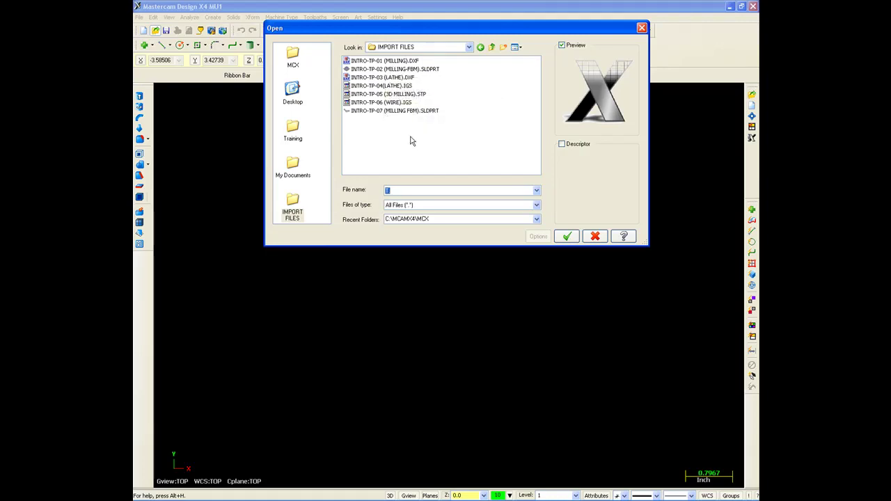
{"action": "left_click", "coordinate": [416, 94]}
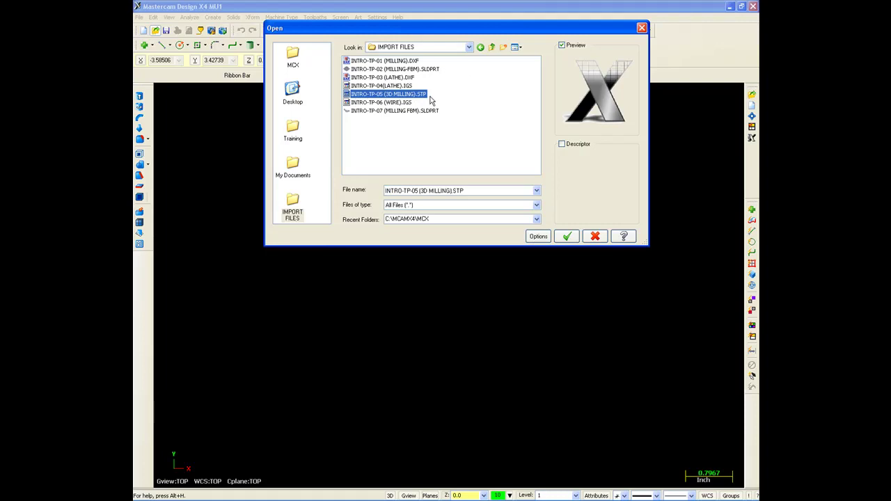
Set the STEP read parameters to import Solids, and open the selected 3D milling file.
{"action": "left_click", "coordinate": [538, 237]}
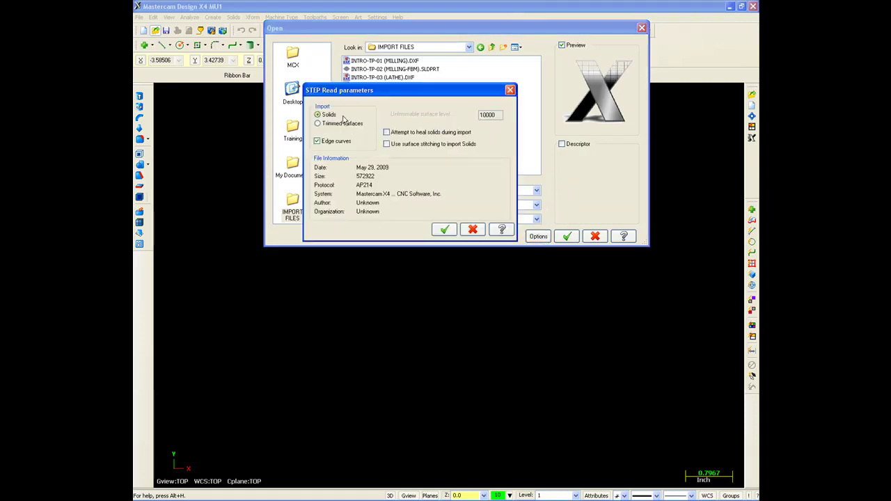
{"action": "left_click_drag", "start_coordinate": [350, 92], "coordinate": [261, 85]}
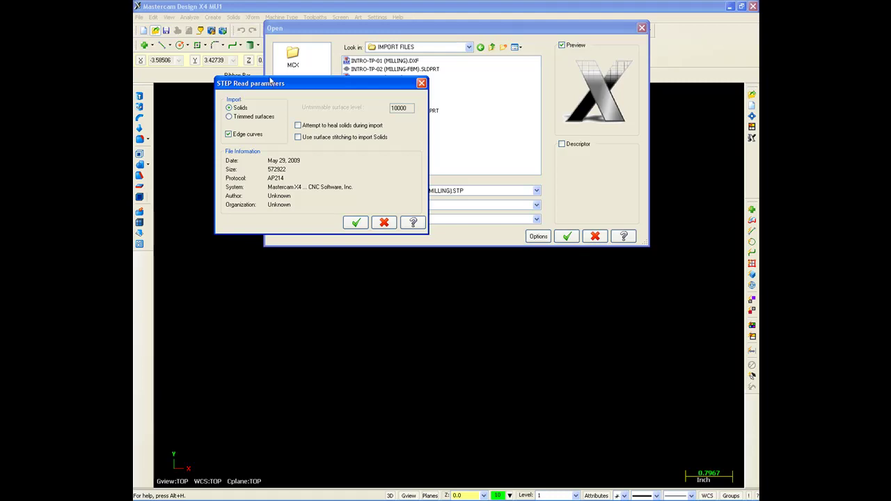
{"action": "left_click_drag", "start_coordinate": [270, 80], "coordinate": [308, 79]}
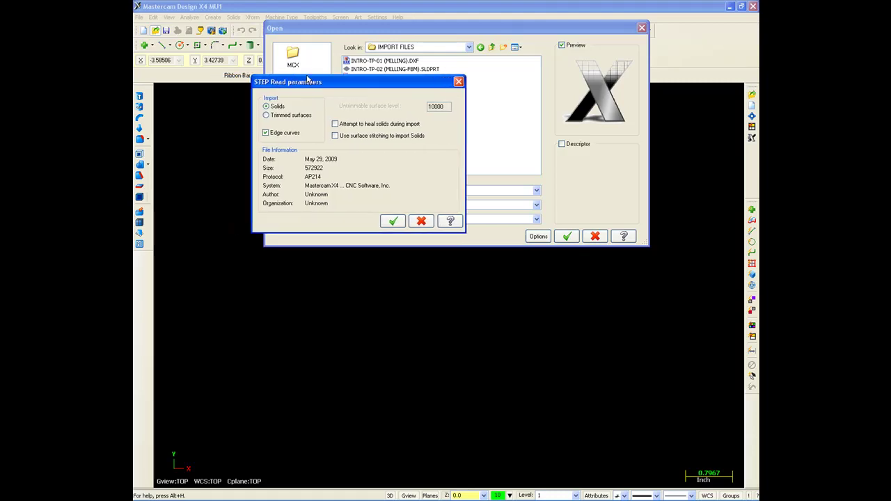
{"action": "left_click", "coordinate": [297, 120]}
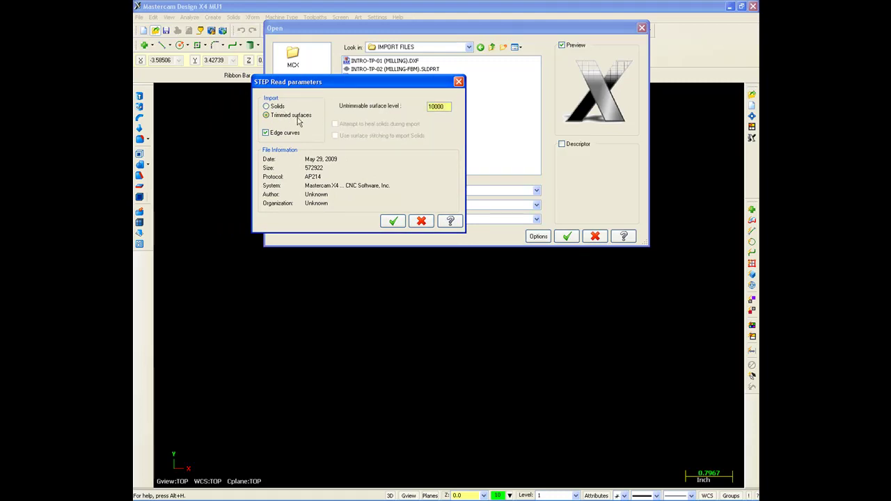
{"action": "left_click", "coordinate": [281, 107]}
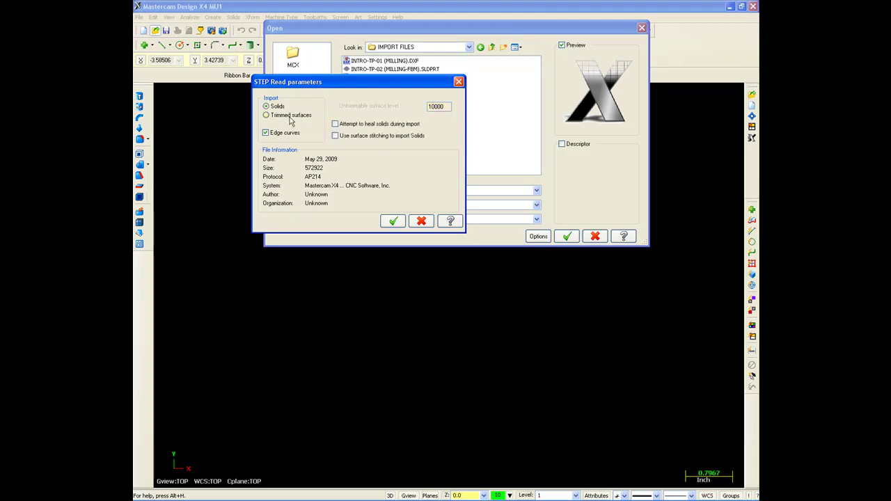
{"action": "left_click", "coordinate": [392, 220]}
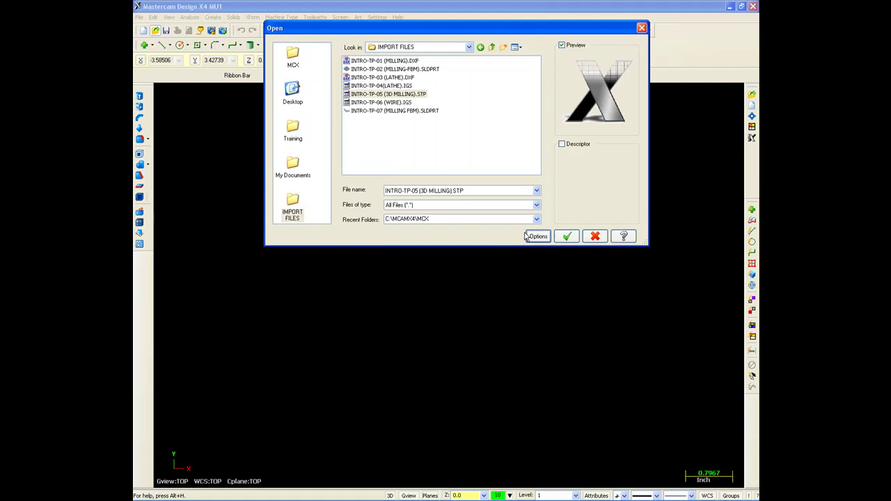
{"action": "left_click", "coordinate": [565, 237]}
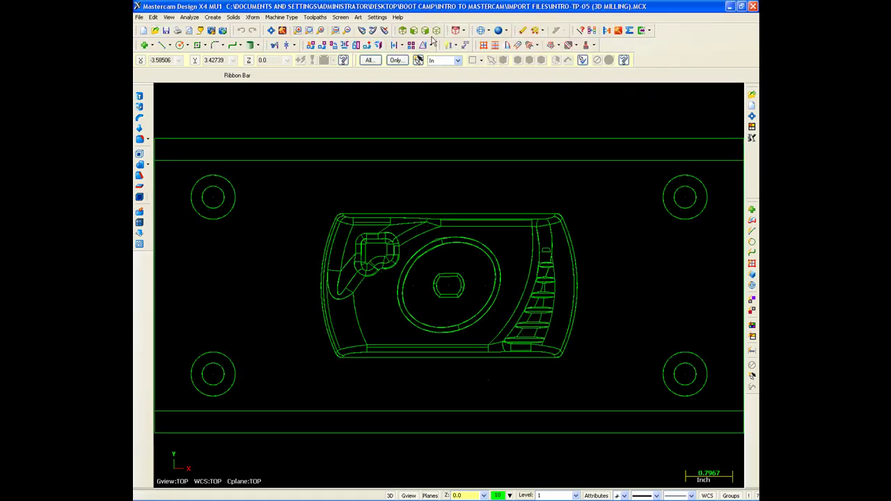
Show the 3D milling part shaded in a fitted isometric view, and check its body by selecting and deselecting it.
{"action": "left_click", "coordinate": [436, 32]}
{"action": "key", "text": "alt+F1"}
{"action": "key", "text": "alt+s"}
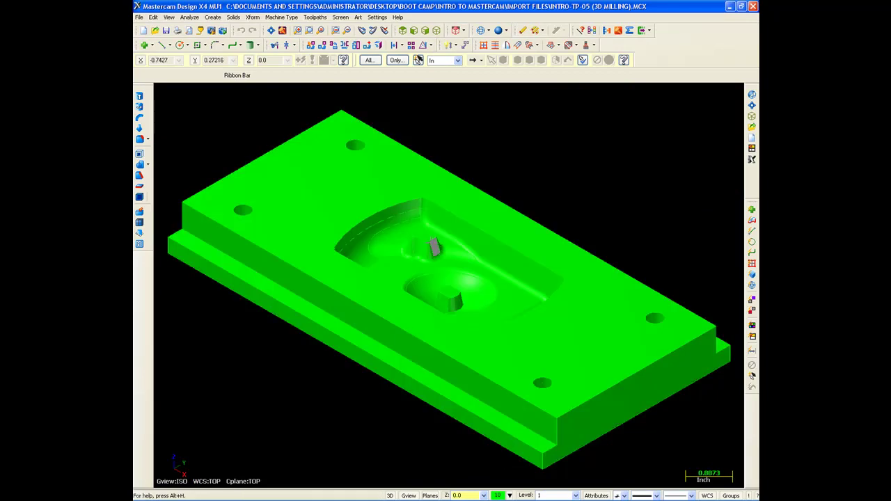
{"action": "key", "text": "ctrl+a"}
{"action": "left_click", "coordinate": [283, 206]}
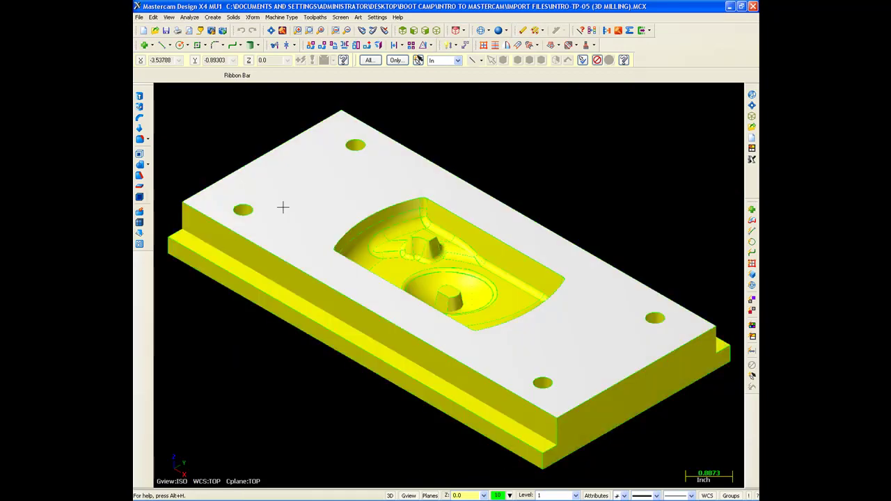
{"action": "left_click", "coordinate": [283, 207]}
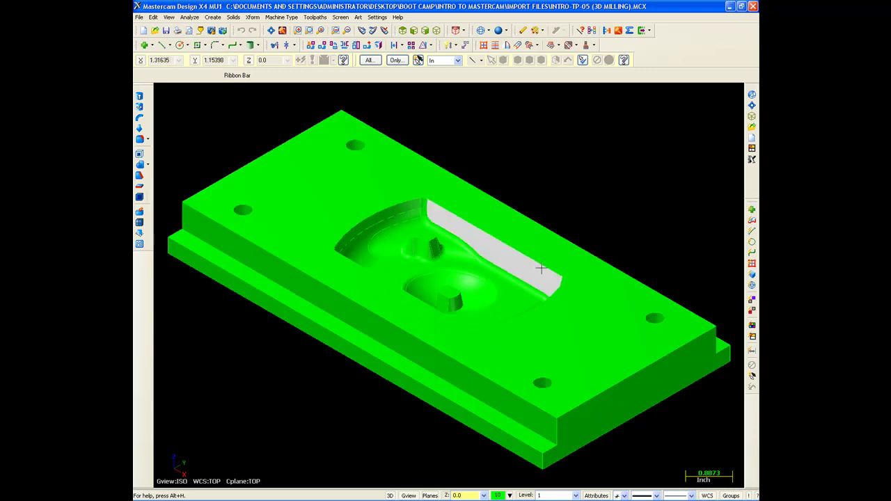
Start a new file, and import INTRO-TP-02 (MILLING-FBM).SLDPRT from the IMPORT FILES folder.
{"action": "left_click", "coordinate": [139, 17]}
{"action": "left_click", "coordinate": [143, 28]}
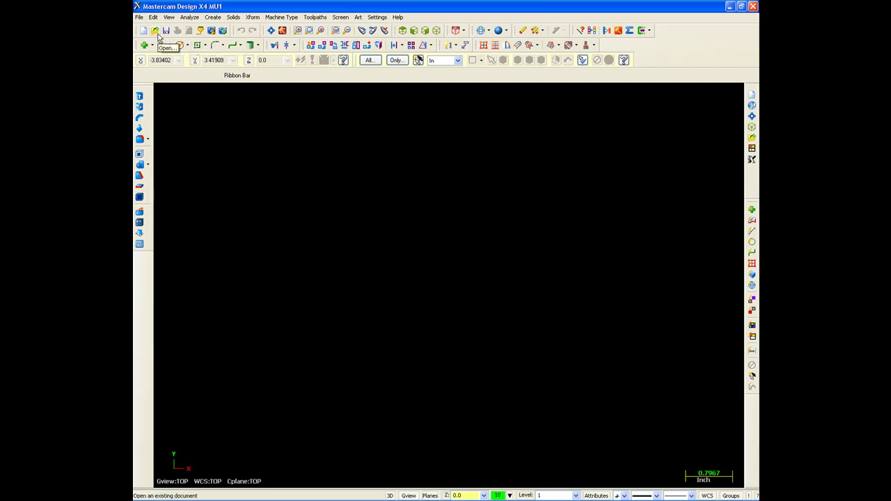
{"action": "left_click", "coordinate": [158, 35]}
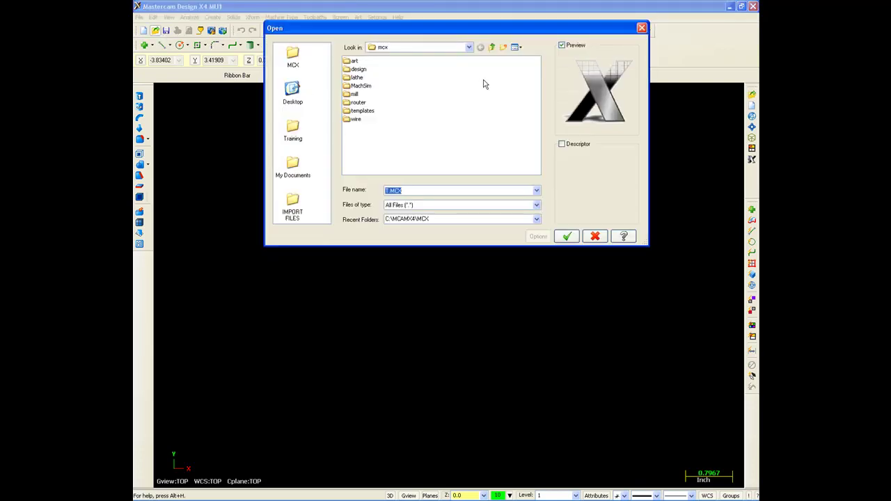
{"action": "left_click", "coordinate": [295, 208]}
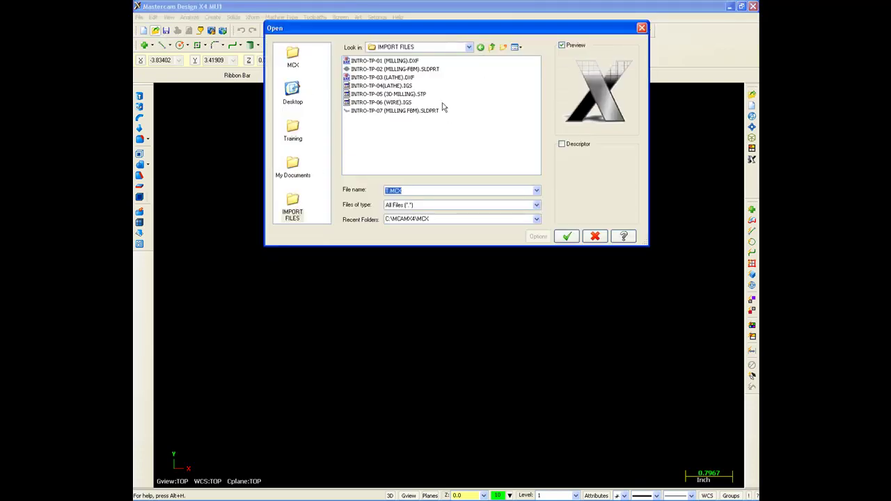
{"action": "left_click", "coordinate": [426, 70]}
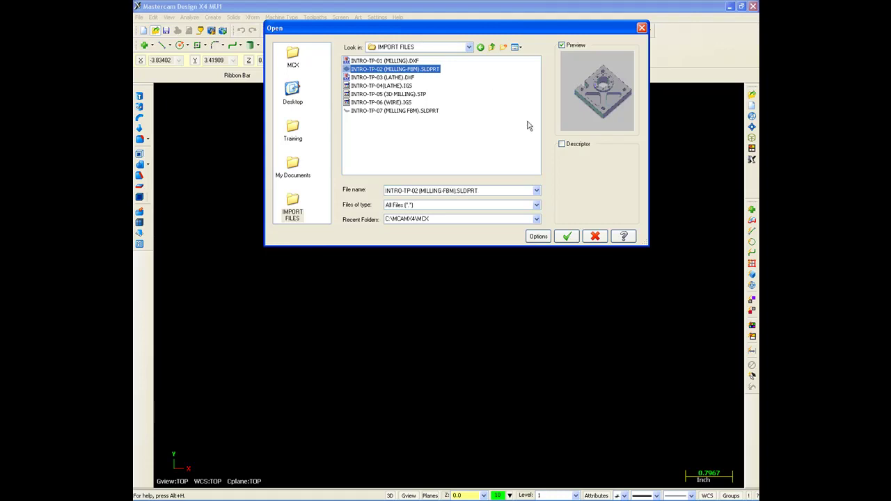
{"action": "left_click", "coordinate": [566, 236]}
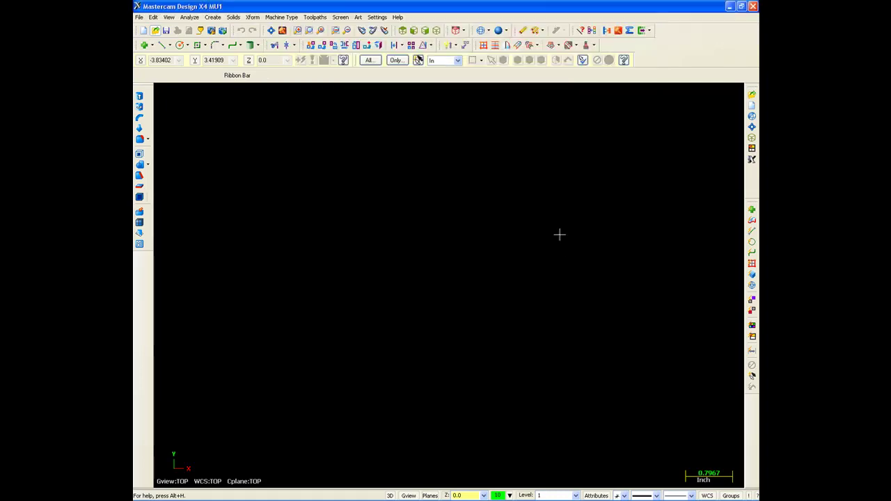
Show the imported SolidWorks plate shaded in a fitted isometric view.
{"action": "left_click", "coordinate": [436, 31]}
{"action": "key", "text": "alt+F1"}
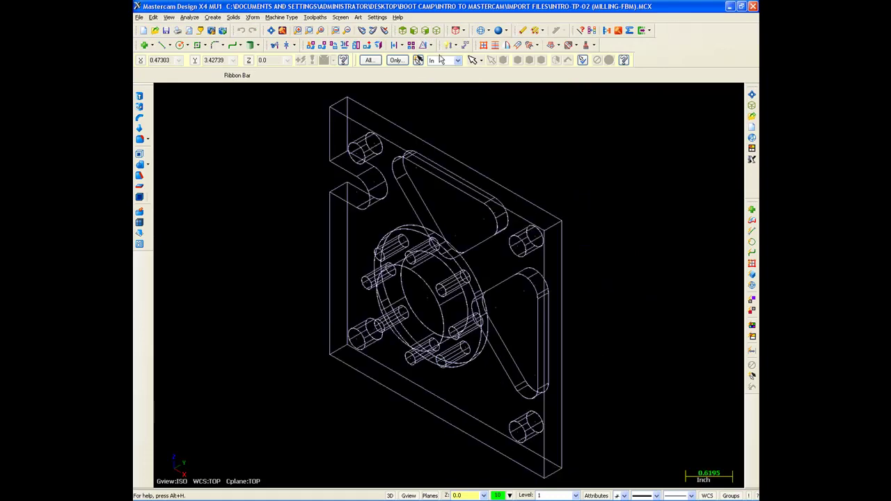
{"action": "key", "text": "alt+s"}
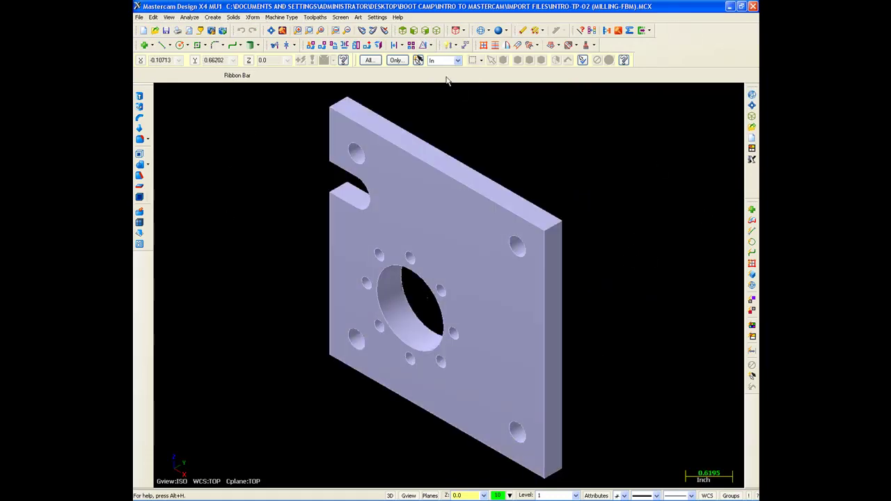
Select all wireframe entities of the plate and change their color to green, number 10.
{"action": "left_click", "coordinate": [374, 61]}
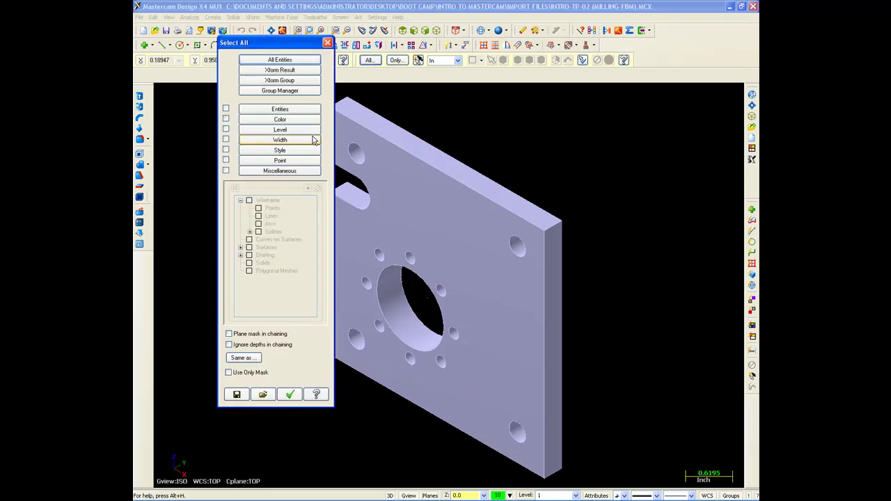
{"action": "left_click", "coordinate": [249, 200]}
{"action": "left_click", "coordinate": [290, 394]}
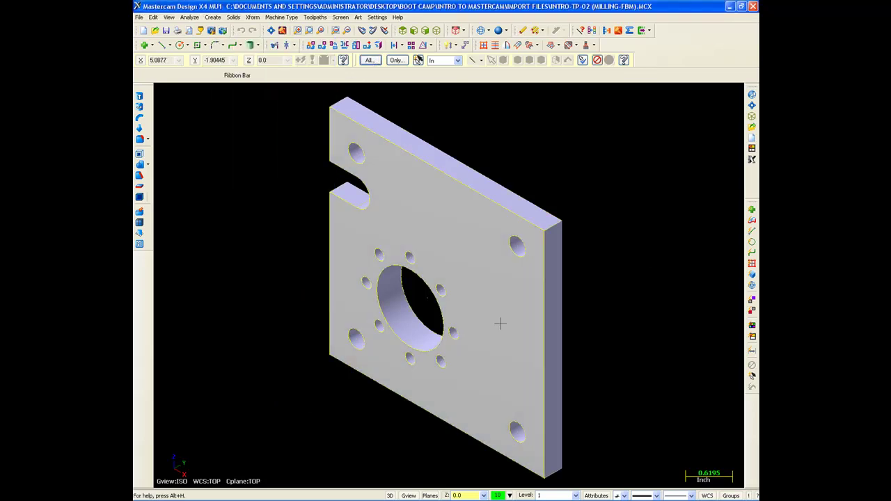
{"action": "left_click", "coordinate": [498, 495]}
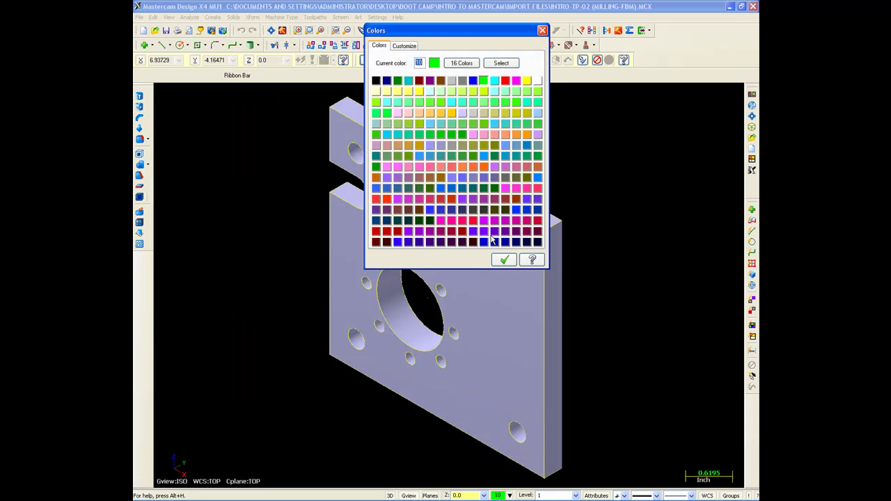
{"action": "left_click", "coordinate": [504, 259]}
Examine the green edge curves against the solid by toggling the shading and rotating to the plate's pocketed side.
{"action": "scroll", "coordinate": [515, 180], "scroll_direction": "up", "scroll_amount": 3}
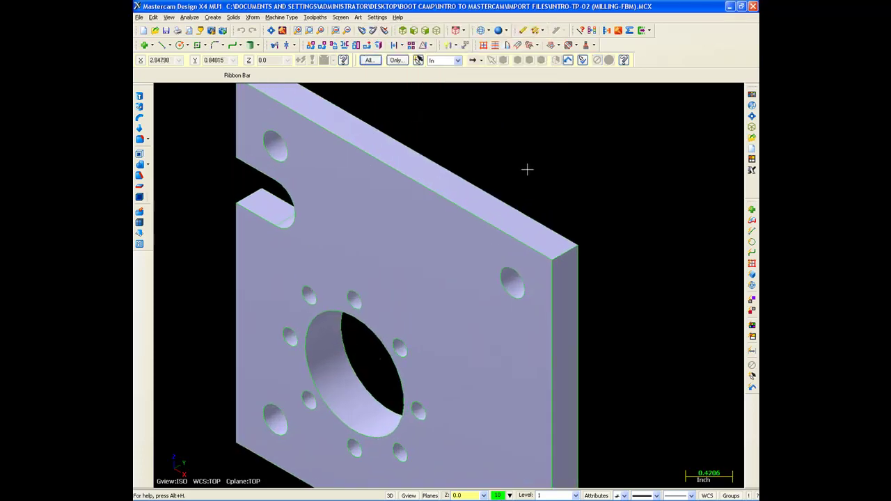
{"action": "key", "text": "alt+s"}
{"action": "key", "text": "alt+s"}
{"action": "key", "text": "alt+s"}
{"action": "mouse_move", "coordinate": [537, 175]}
{"action": "middle_mouse_down"}
{"action": "mouse_move", "coordinate": [584, 178]}
{"action": "mouse_move", "coordinate": [536, 292]}
{"action": "middle_mouse_up"}
{"action": "key", "text": "alt+s"}
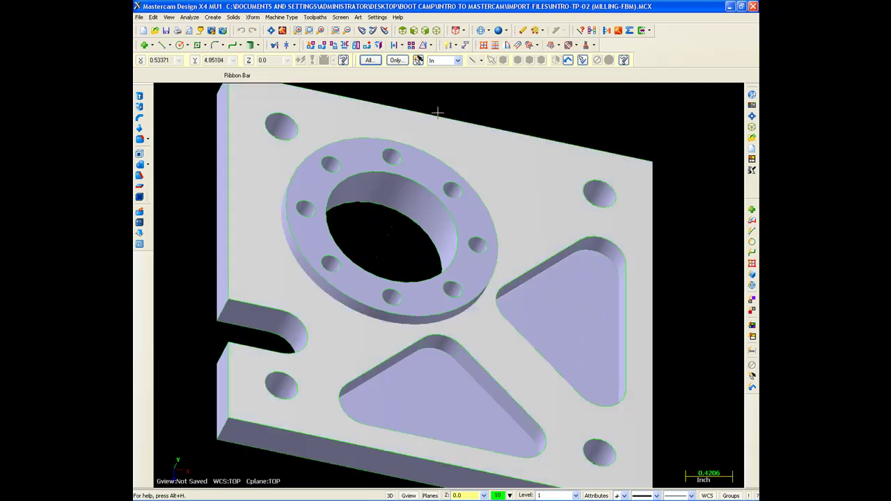
{"action": "middle_click_drag", "start_coordinate": [437, 112], "coordinate": [404, 77]}
Select all entities with color 10 and set their line width to the thickest option.
{"action": "left_click", "coordinate": [370, 60]}
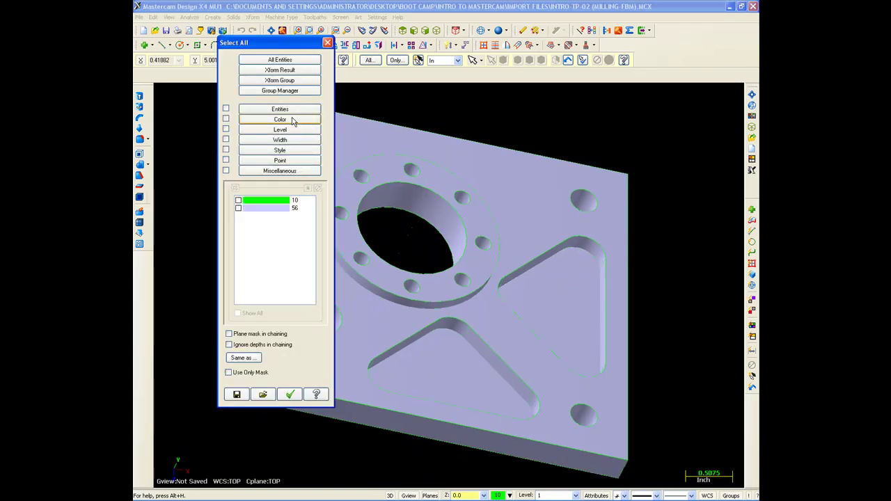
{"action": "left_click", "coordinate": [256, 200]}
{"action": "left_click", "coordinate": [289, 394]}
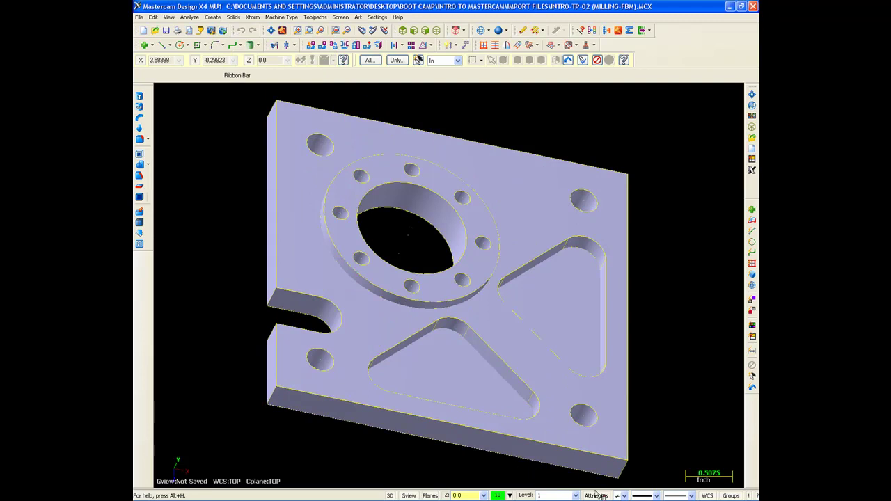
{"action": "left_click", "coordinate": [670, 495]}
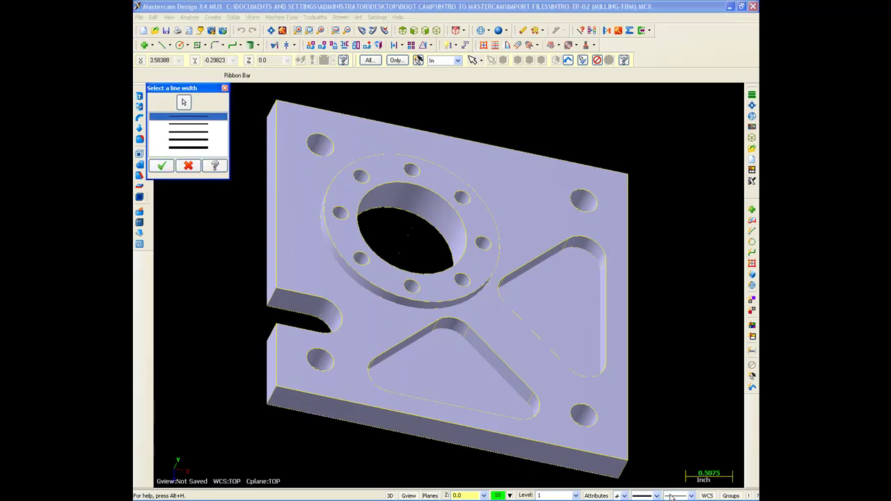
{"action": "double_click", "coordinate": [185, 148]}
{"action": "mouse_move", "coordinate": [213, 191]}
{"action": "middle_mouse_down"}
{"action": "mouse_move", "coordinate": [234, 289]}
{"action": "mouse_move", "coordinate": [338, 259]}
{"action": "mouse_move", "coordinate": [424, 151]}
{"action": "mouse_move", "coordinate": [466, 235]}
{"action": "mouse_move", "coordinate": [358, 266]}
{"action": "mouse_move", "coordinate": [285, 229]}
{"action": "mouse_move", "coordinate": [201, 213]}
{"action": "mouse_move", "coordinate": [216, 272]}
{"action": "mouse_move", "coordinate": [408, 201]}
{"action": "mouse_move", "coordinate": [397, 235]}
{"action": "mouse_move", "coordinate": [227, 191]}
{"action": "mouse_move", "coordinate": [226, 181]}
{"action": "middle_mouse_up"}
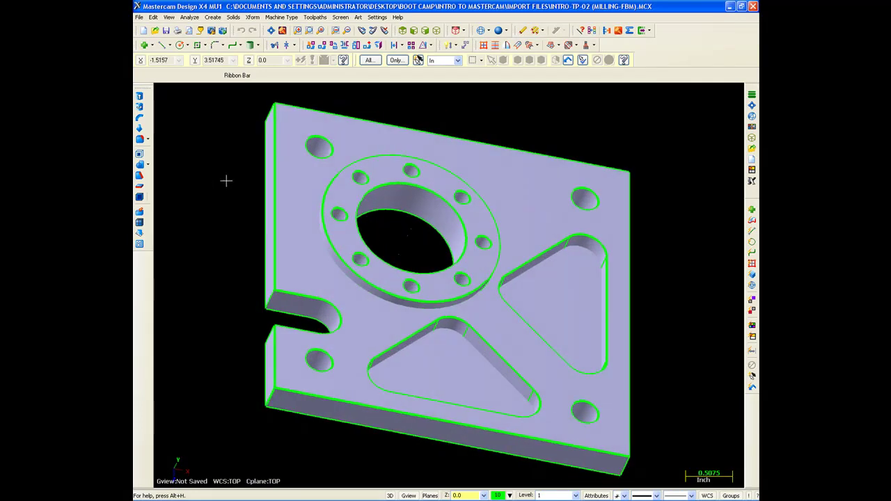
Start a new file without saving the plate, and select INTRO-TP-02 (MILLING-FBM).SLDPRT in the IMPORT FILES folder for opening.
{"action": "left_click", "coordinate": [145, 30]}
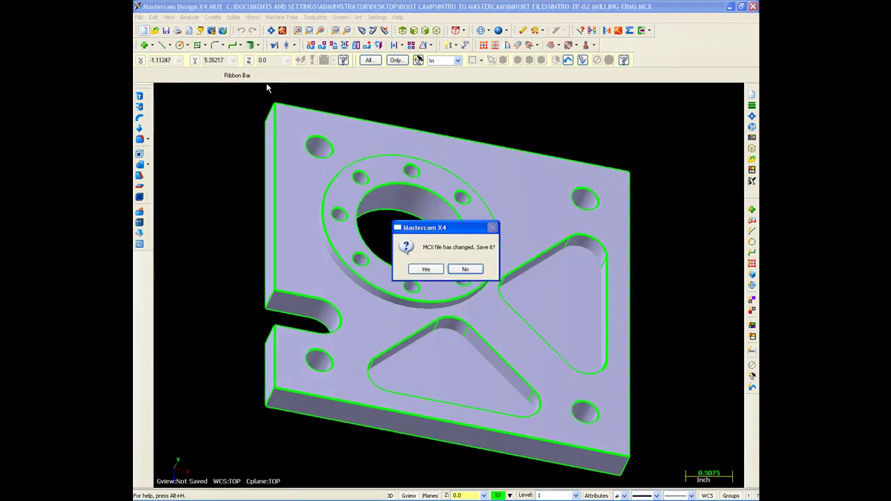
{"action": "left_click", "coordinate": [480, 273]}
{"action": "left_click", "coordinate": [139, 18]}
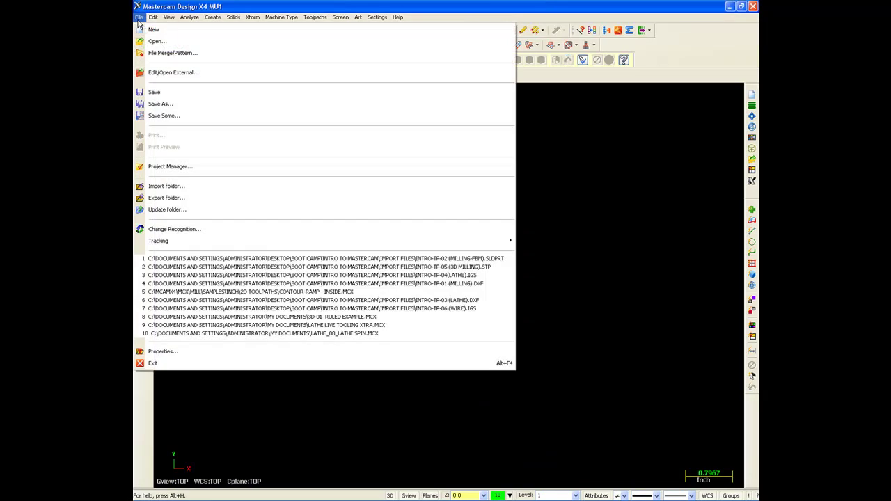
{"action": "left_click", "coordinate": [155, 41]}
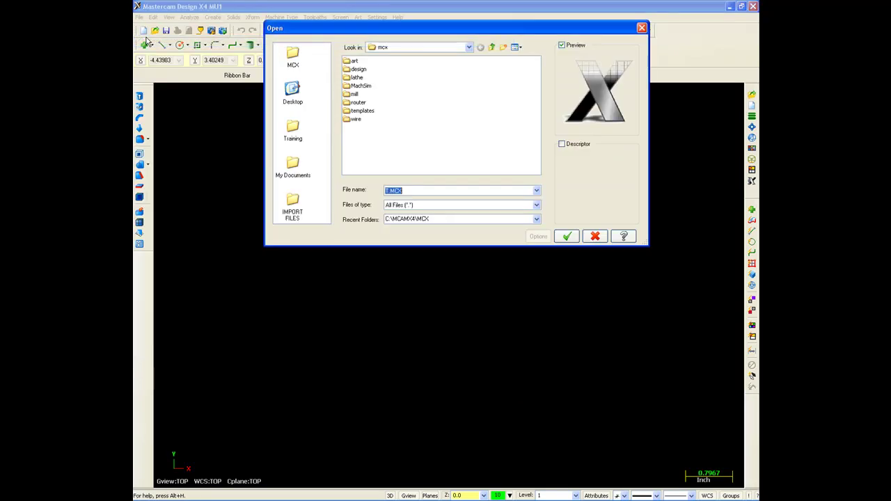
{"action": "left_click", "coordinate": [289, 208]}
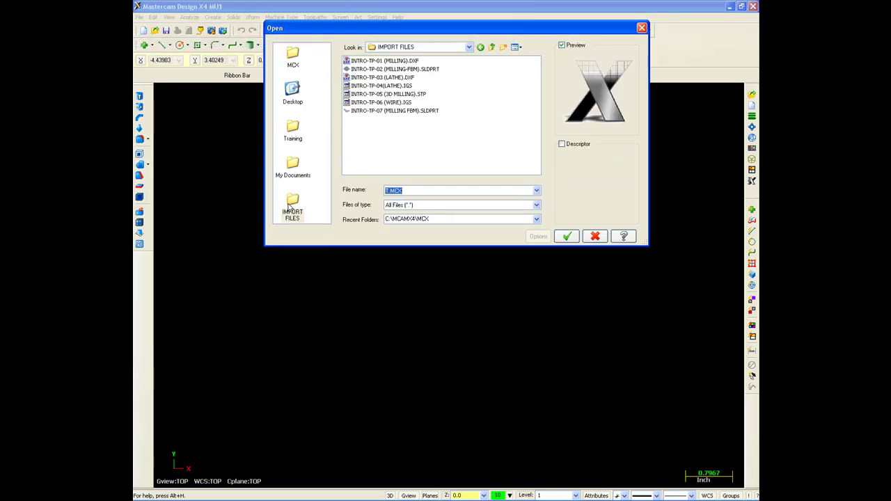
{"action": "left_click", "coordinate": [425, 69]}
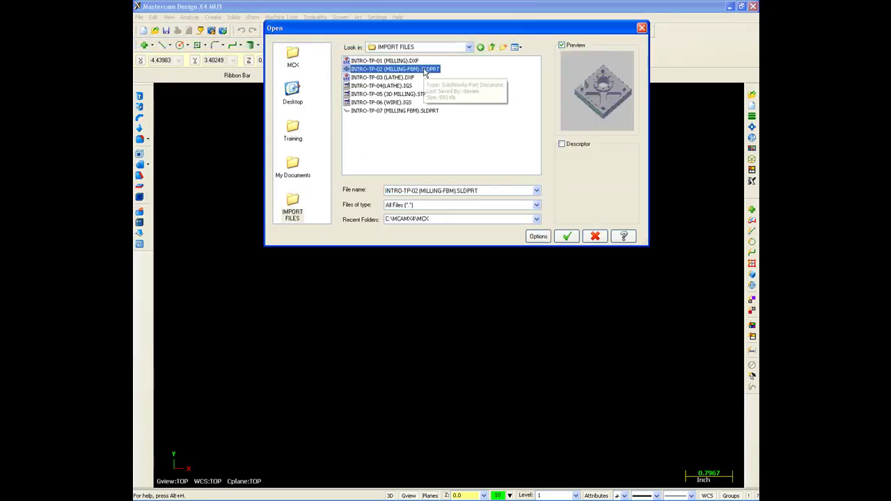
Set the SolidWorks file parameters to import Solids without edge curves, and open the selected file.
{"action": "left_click", "coordinate": [539, 237]}
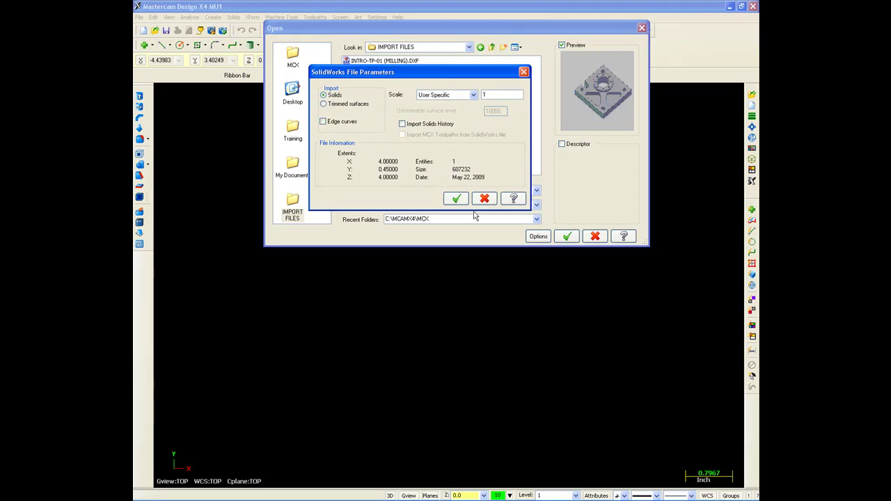
{"action": "left_click", "coordinate": [454, 200]}
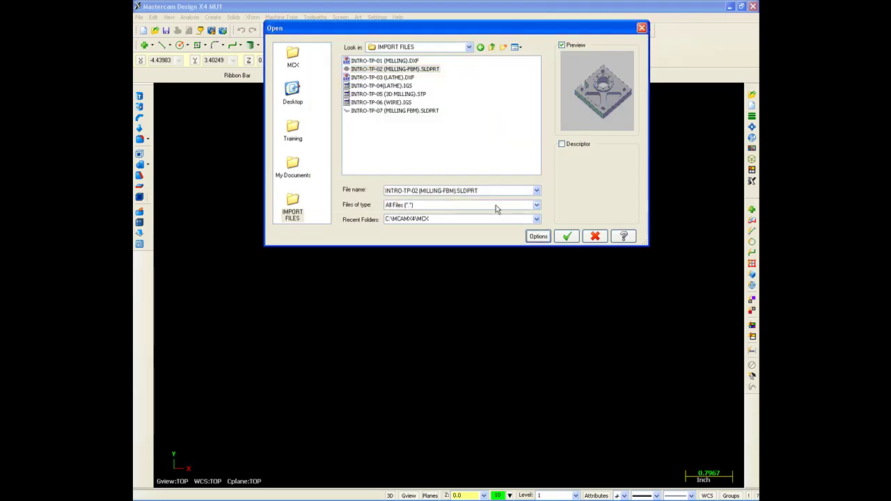
{"action": "left_click", "coordinate": [567, 236]}
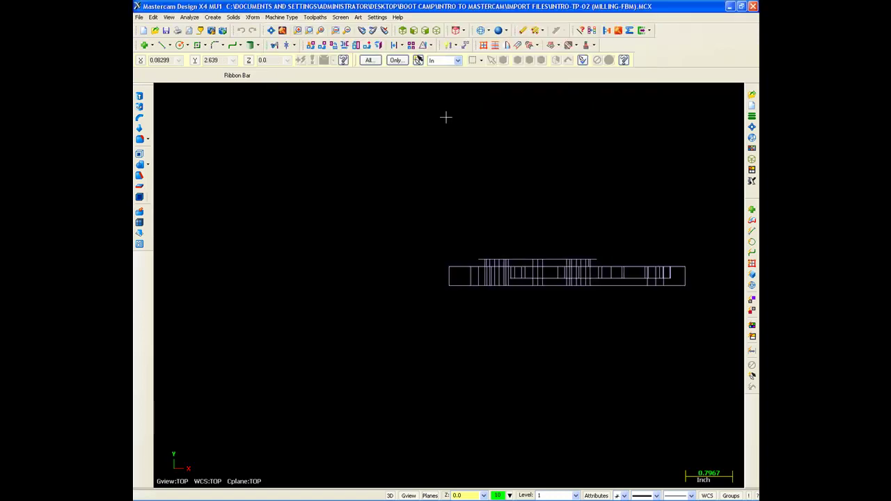
Show the reimported plate as a shaded solid in a fitted isometric view.
{"action": "left_click", "coordinate": [436, 30]}
{"action": "key", "text": "alt+F1"}
{"action": "key", "text": "alt+s"}
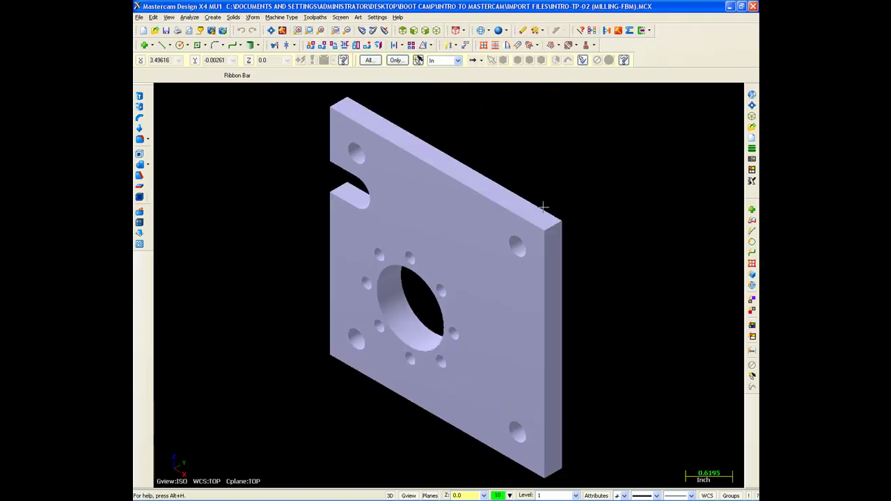
Check the entity colors for imported edge curves, and examine the plate from several angles before restoring the isometric view.
{"action": "scroll", "coordinate": [436, 238], "scroll_direction": "up", "scroll_amount": 3}
{"action": "middle_click_drag", "start_coordinate": [435, 237], "coordinate": [341, 108]}
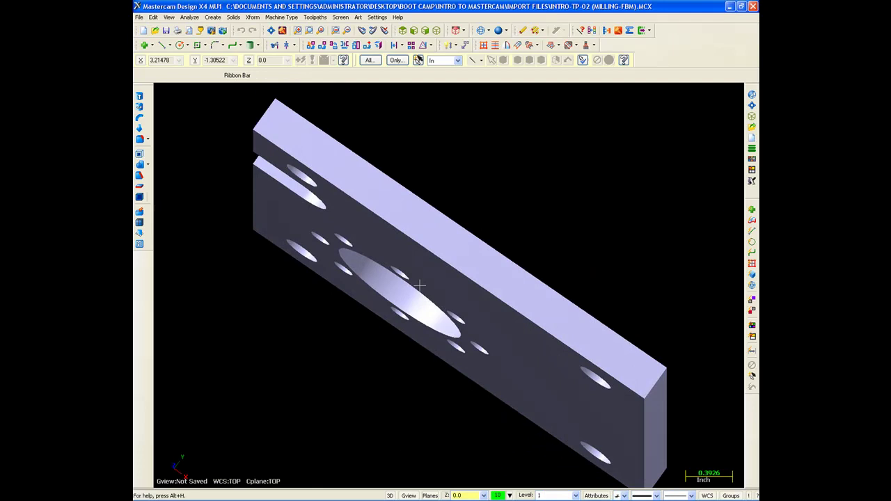
{"action": "left_click", "coordinate": [370, 60]}
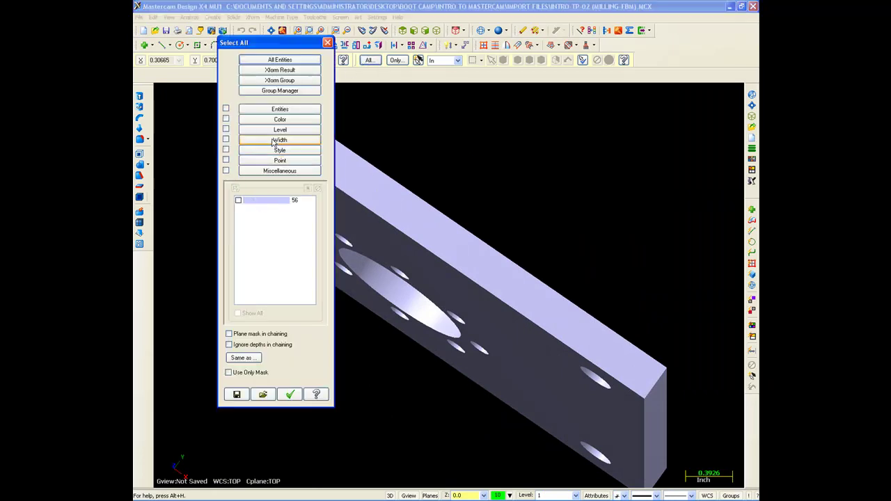
{"action": "key", "text": "Escape"}
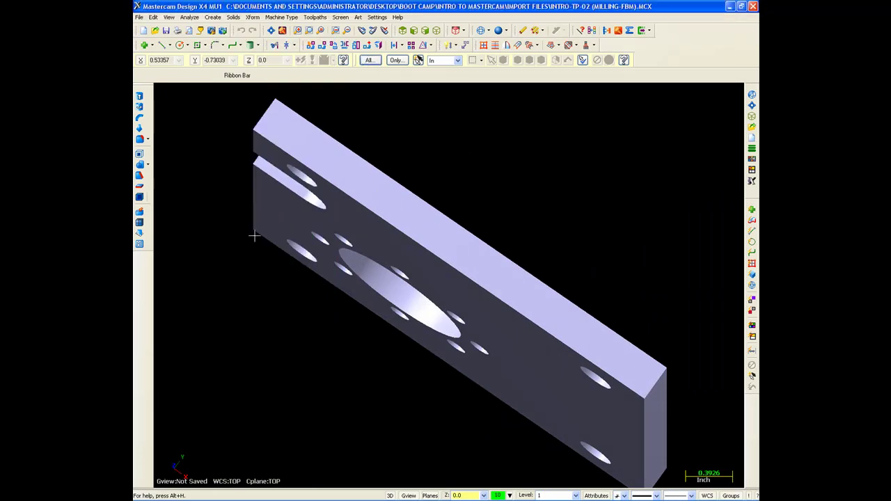
{"action": "key", "text": "alt+1"}
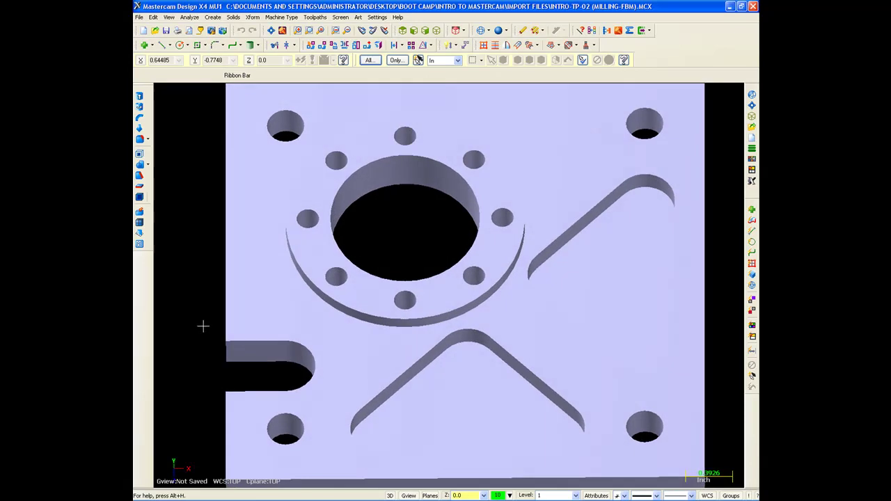
{"action": "mouse_move", "coordinate": [202, 325]}
{"action": "middle_mouse_down"}
{"action": "mouse_move", "coordinate": [316, 225]}
{"action": "mouse_move", "coordinate": [263, 269]}
{"action": "mouse_move", "coordinate": [454, 206]}
{"action": "mouse_move", "coordinate": [464, 264]}
{"action": "mouse_move", "coordinate": [411, 250]}
{"action": "mouse_move", "coordinate": [468, 165]}
{"action": "mouse_move", "coordinate": [465, 150]}
{"action": "middle_mouse_up"}
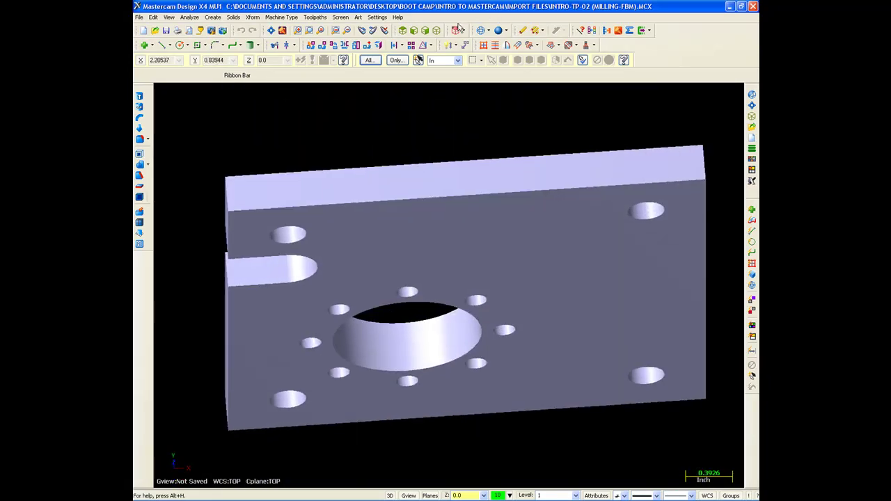
{"action": "left_click", "coordinate": [437, 30]}
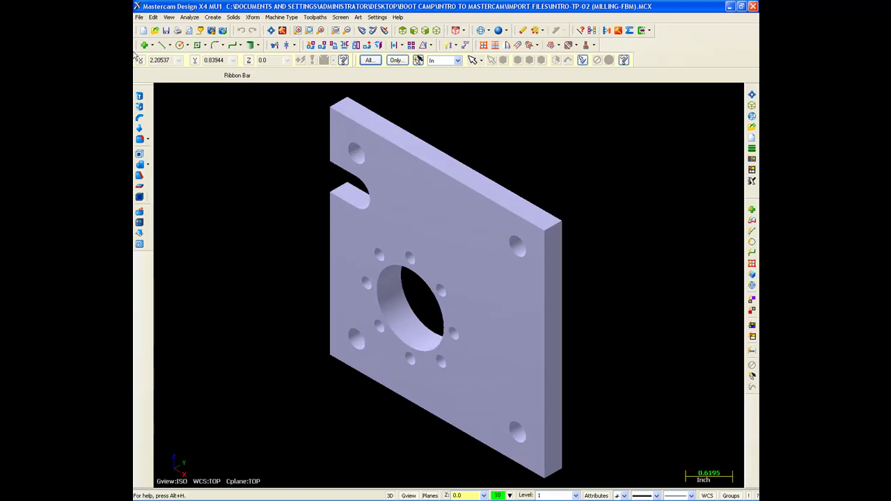
Open INTRO-TP-02 (MILLING-FBM).SLDPRT from the IMPORT FILES folder, importing it as Trimmed surfaces without edge curves.
{"action": "left_click", "coordinate": [155, 31]}
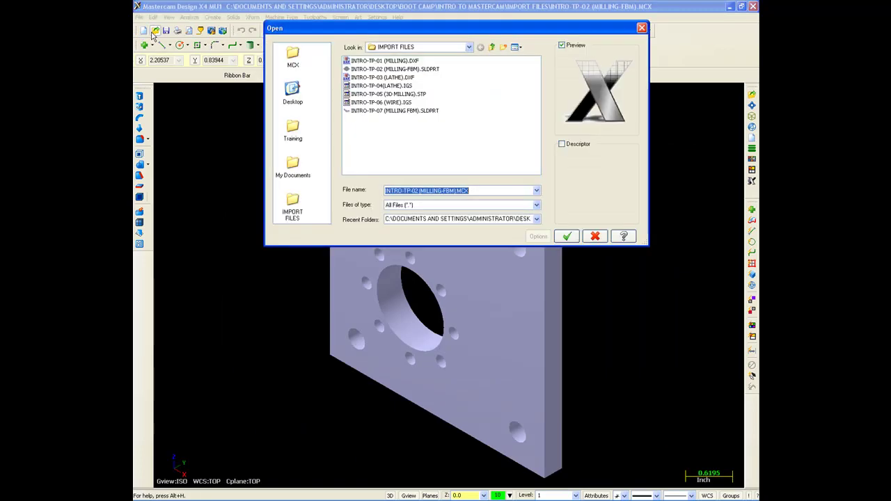
{"action": "left_click", "coordinate": [426, 71]}
{"action": "left_click", "coordinate": [539, 237]}
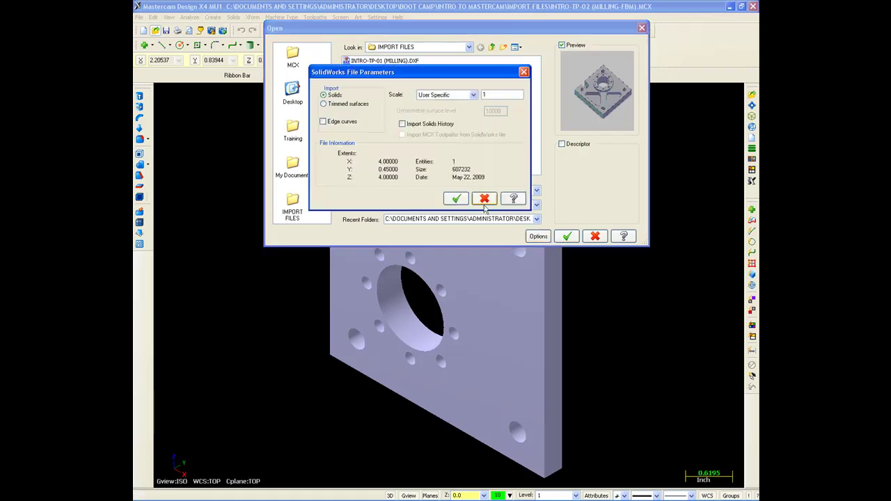
{"action": "left_click", "coordinate": [359, 106]}
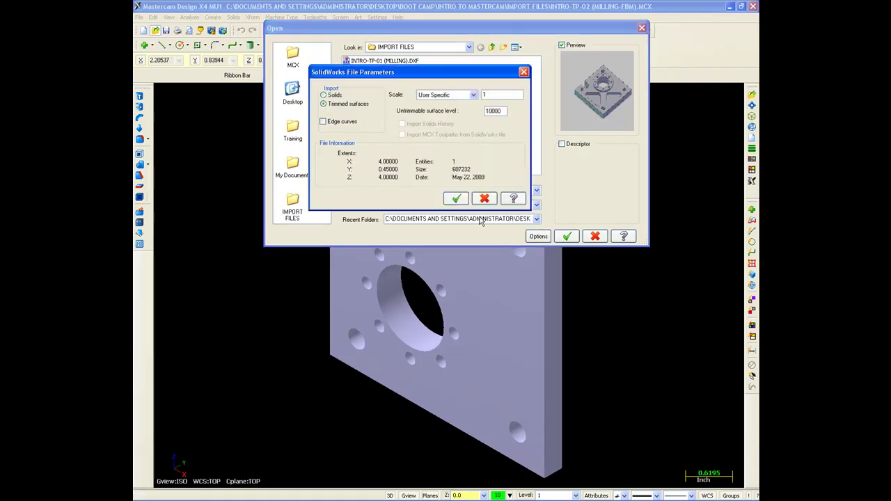
{"action": "left_click", "coordinate": [456, 199]}
{"action": "left_click", "coordinate": [566, 236]}
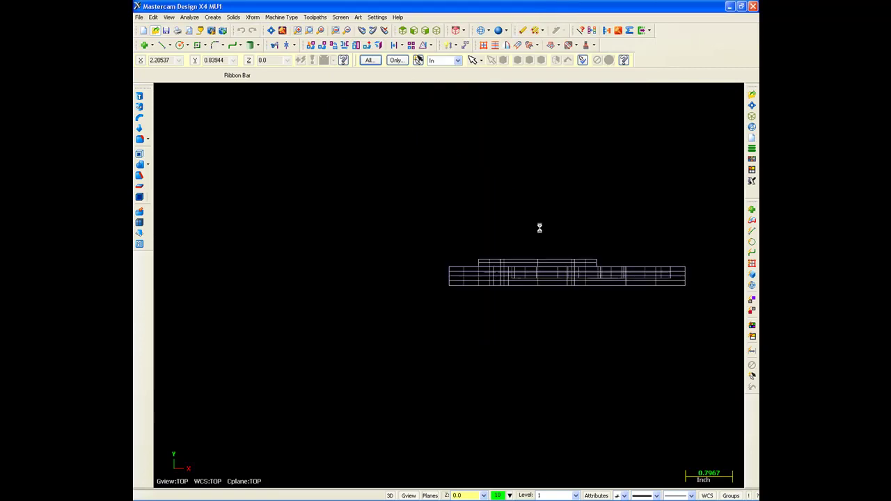
Examine the imported surface model in shaded and wireframe display from different angles, ending with a shaded isometric view.
{"action": "left_click", "coordinate": [437, 30]}
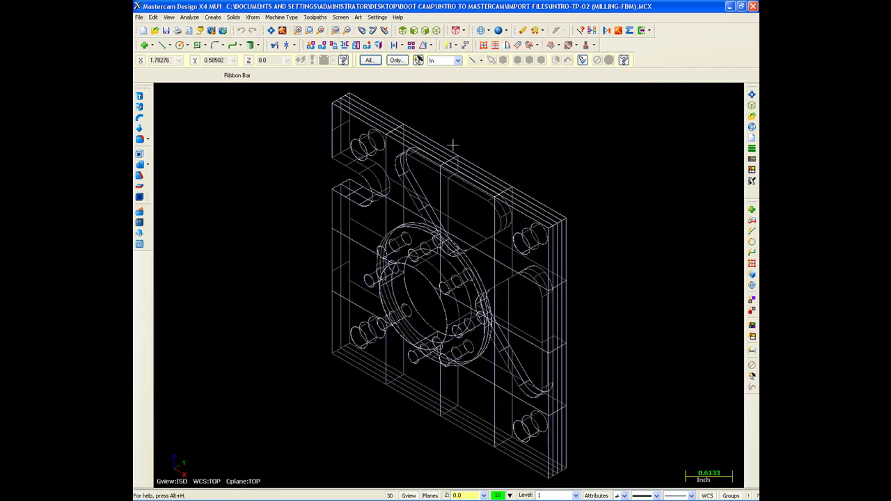
{"action": "key", "text": "alt+s"}
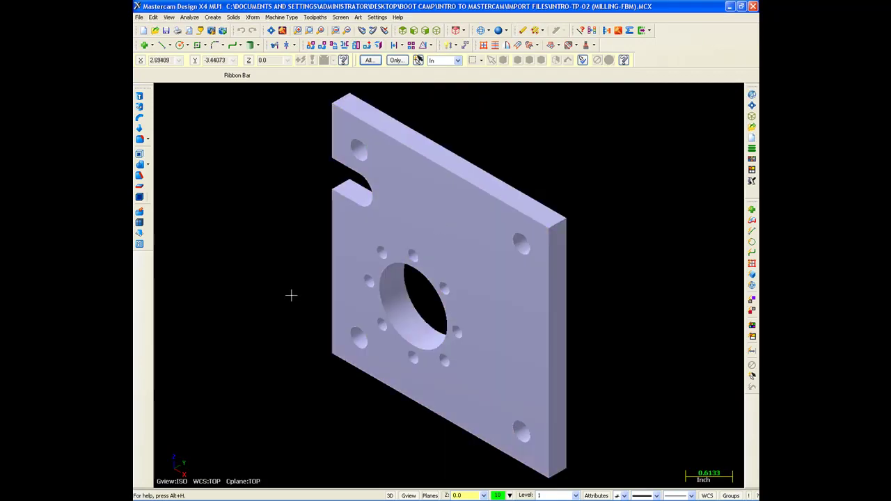
{"action": "key", "text": "alt+s"}
{"action": "mouse_move", "coordinate": [529, 250]}
{"action": "middle_mouse_down"}
{"action": "mouse_move", "coordinate": [661, 253]}
{"action": "mouse_move", "coordinate": [362, 304]}
{"action": "mouse_move", "coordinate": [348, 327]}
{"action": "mouse_move", "coordinate": [676, 362]}
{"action": "mouse_move", "coordinate": [686, 316]}
{"action": "middle_mouse_up"}
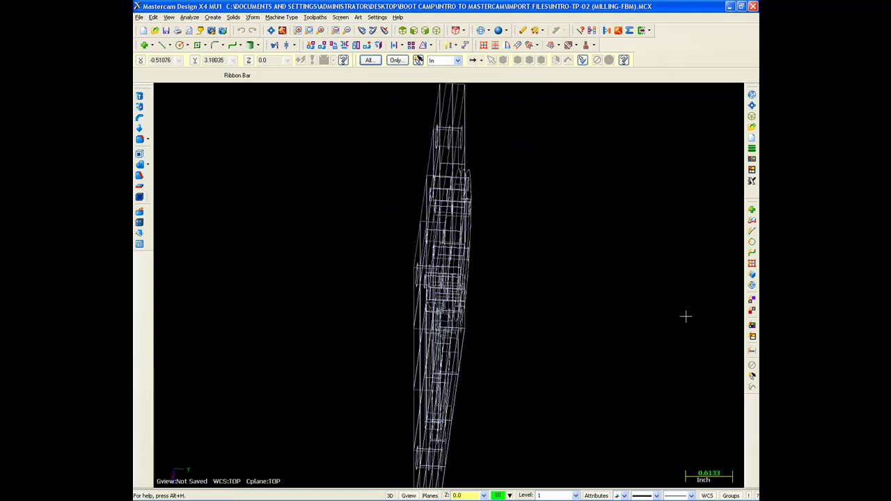
{"action": "key", "text": "alt+s"}
{"action": "left_click", "coordinate": [437, 30]}
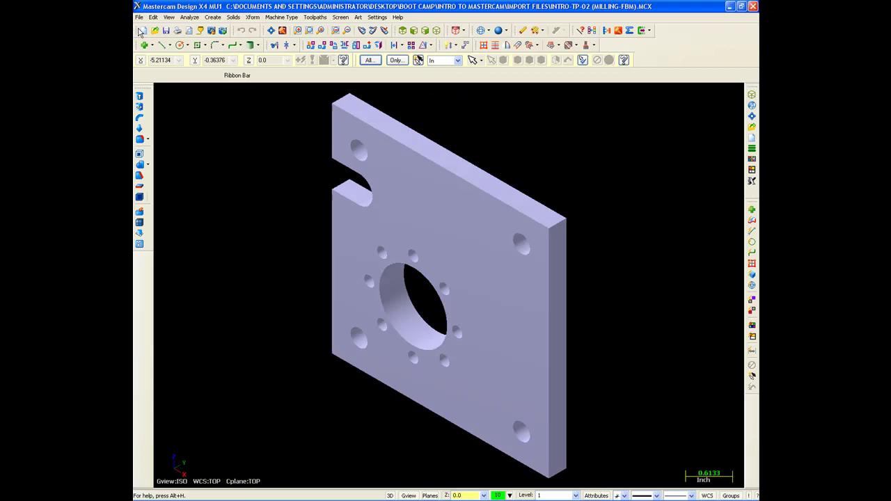
Start a new file and open INTRO-TP-02 (MILLING-FBM).SLDPRT from IMPORT FILES as Solids with Import Solids History enabled and Edge curves off.
{"action": "left_click", "coordinate": [140, 32]}
{"action": "left_click", "coordinate": [465, 269]}
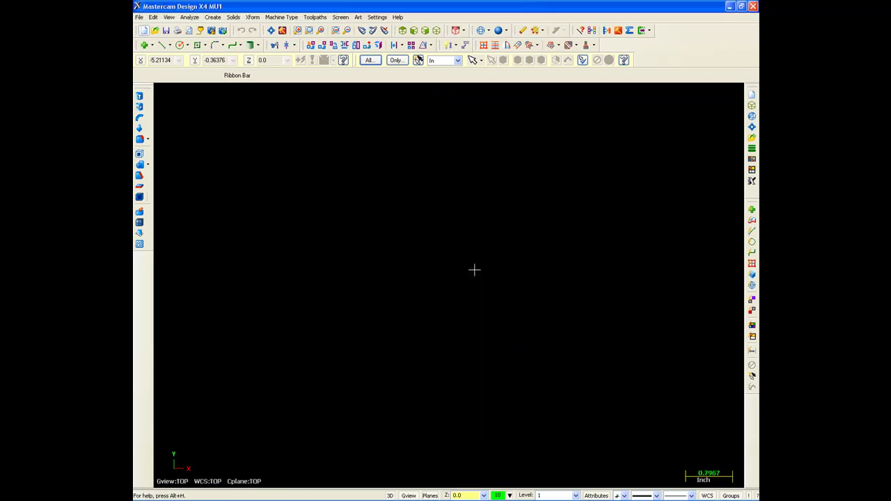
{"action": "left_click", "coordinate": [155, 31]}
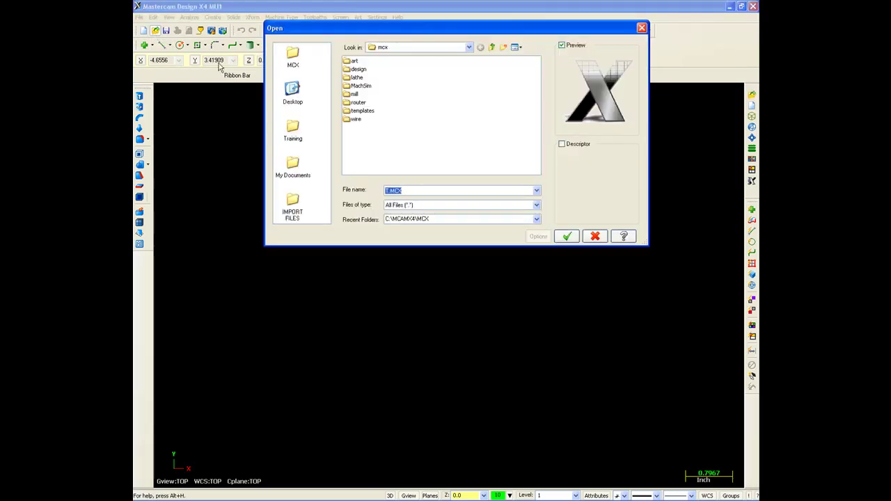
{"action": "left_click", "coordinate": [293, 208]}
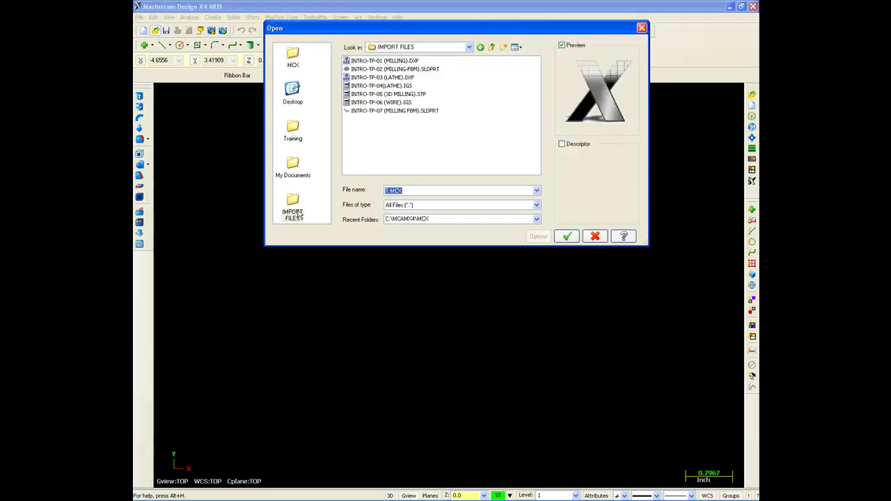
{"action": "left_click", "coordinate": [424, 70]}
{"action": "left_click", "coordinate": [558, 238]}
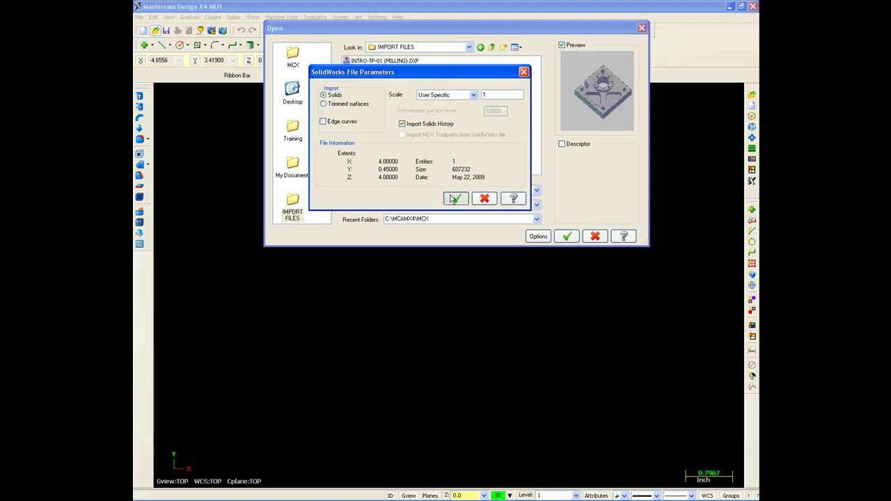
{"action": "left_click", "coordinate": [456, 199]}
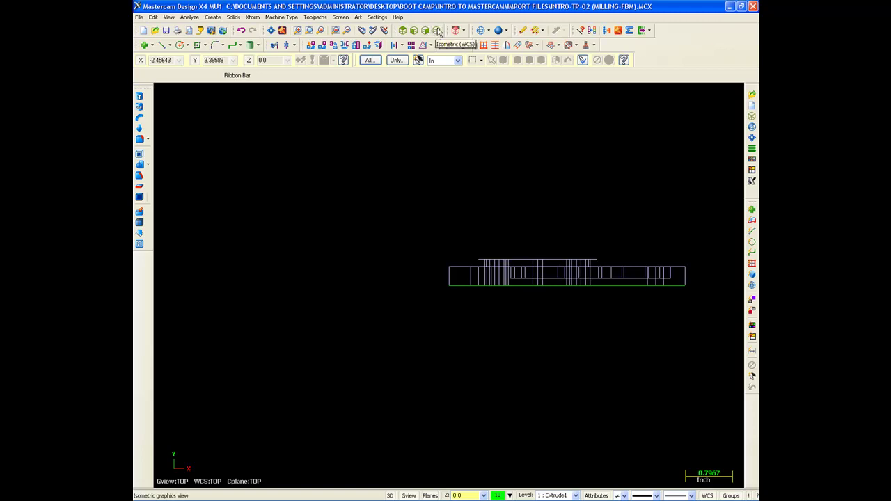
Show the imported solid in a fitted isometric view with shading, and examine its pocketed face up close.
{"action": "left_click", "coordinate": [437, 30]}
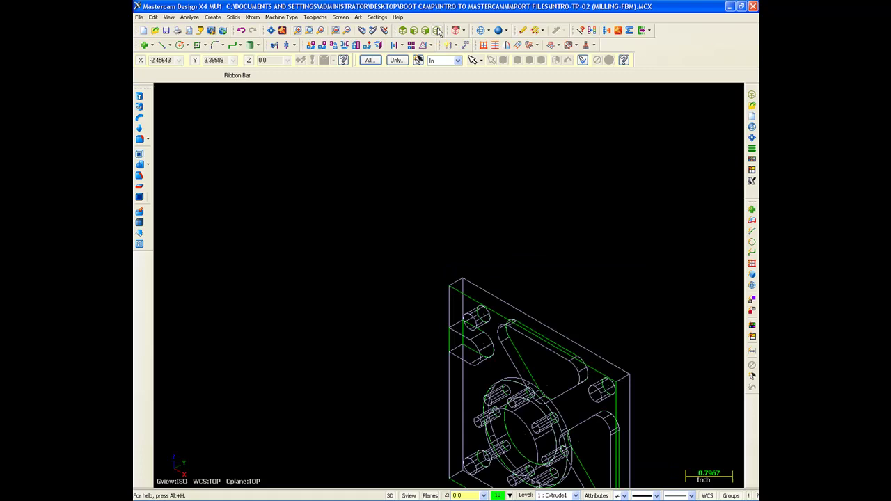
{"action": "key", "text": "alt+F1"}
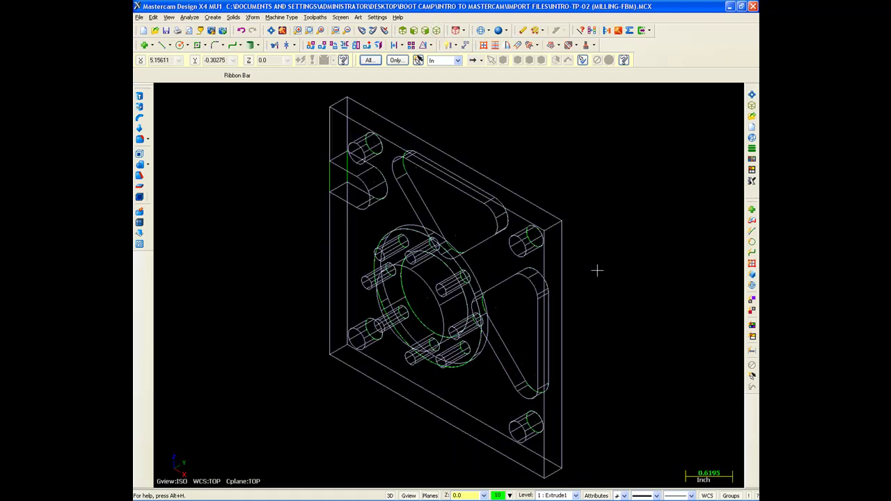
{"action": "key", "text": "alt+s"}
{"action": "mouse_move", "coordinate": [640, 191]}
{"action": "middle_mouse_down"}
{"action": "mouse_move", "coordinate": [559, 308]}
{"action": "mouse_move", "coordinate": [433, 258]}
{"action": "mouse_move", "coordinate": [434, 229]}
{"action": "mouse_move", "coordinate": [435, 243]}
{"action": "middle_mouse_up"}
{"action": "scroll", "coordinate": [431, 254], "scroll_direction": "up", "scroll_amount": 2}
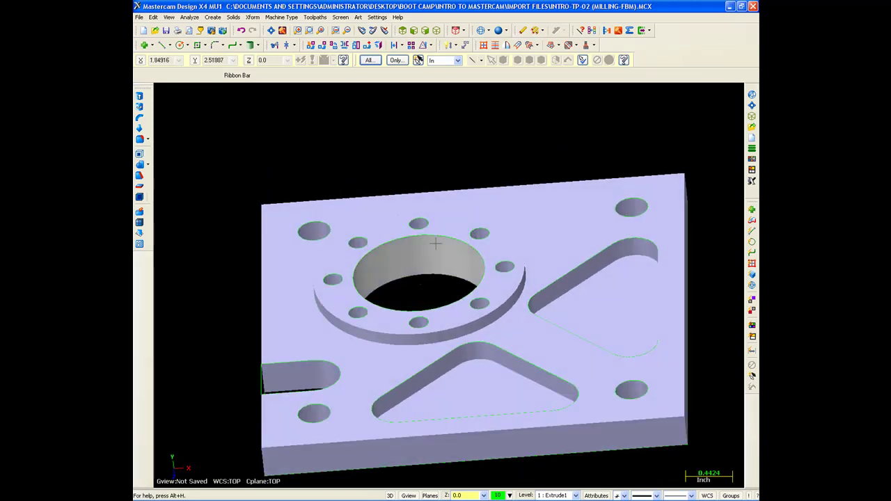
Expand the solid's operation history in the Operations Manager, and highlight a CirPattern1 hole, 3/8-16 Tapped Hole1 and LPattern1 hole (2,1).
{"action": "key", "text": "alt+o"}
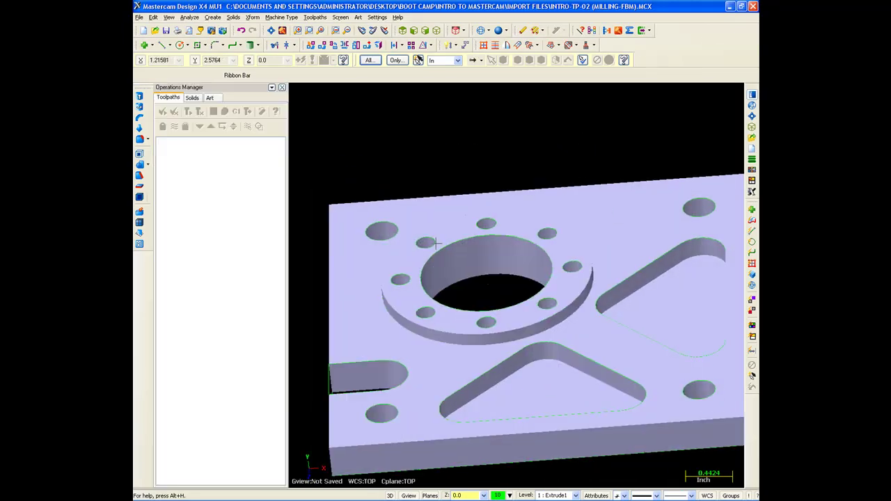
{"action": "left_click", "coordinate": [192, 97]}
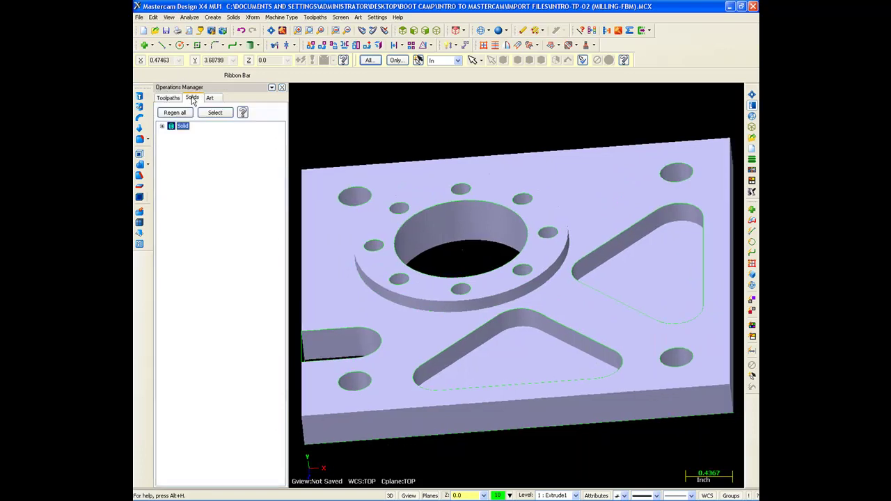
{"action": "left_click", "coordinate": [162, 126]}
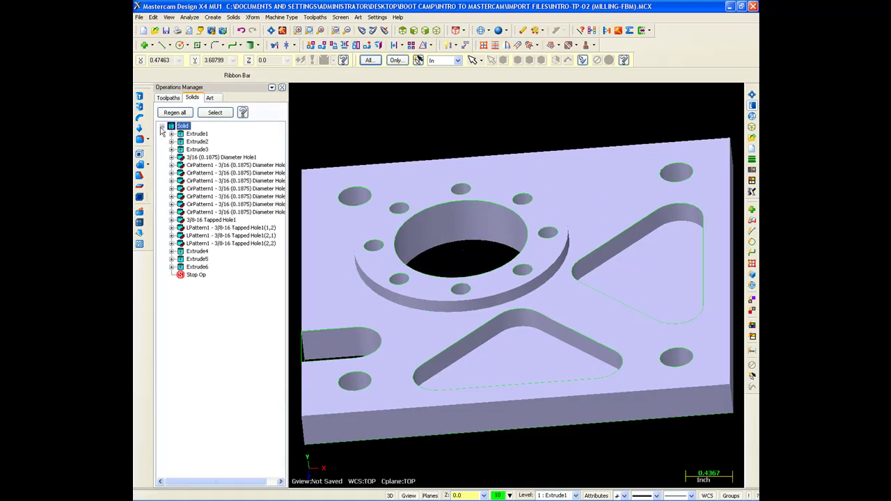
{"action": "left_click", "coordinate": [207, 205]}
{"action": "left_click", "coordinate": [210, 220]}
{"action": "left_click", "coordinate": [201, 236]}
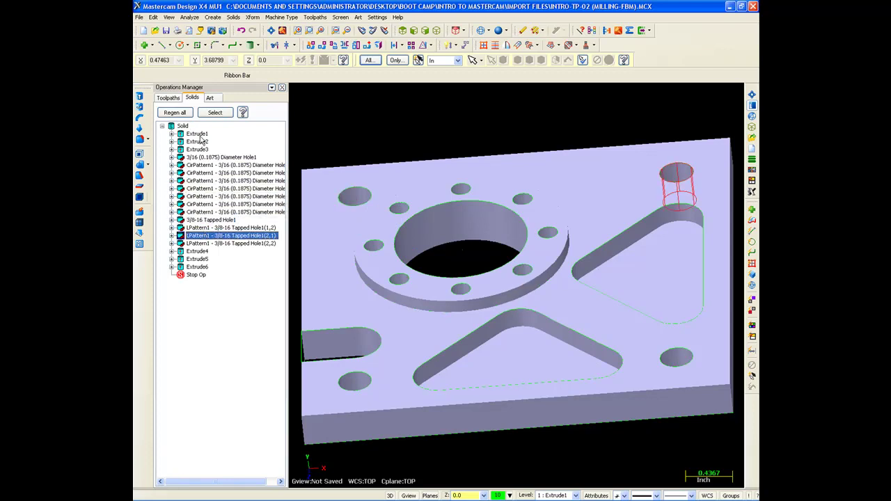
Set the extrusion distance of Extrude1 to 0.375 and regenerate all solids.
{"action": "left_click", "coordinate": [199, 136]}
{"action": "left_click", "coordinate": [171, 134]}
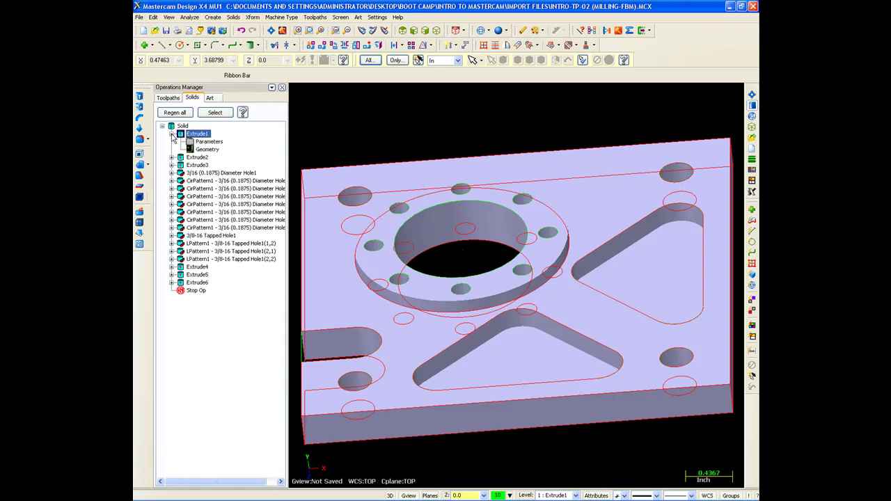
{"action": "left_click", "coordinate": [191, 142]}
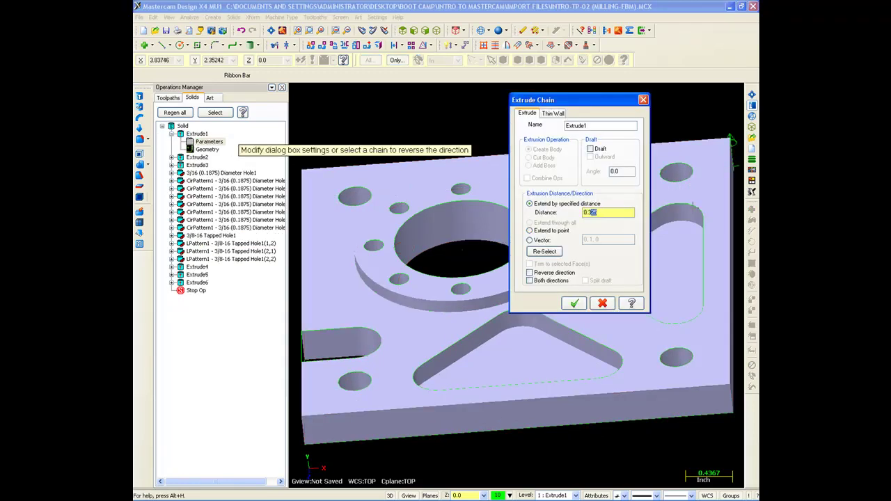
{"action": "left_click", "coordinate": [575, 303]}
{"action": "left_click", "coordinate": [175, 112]}
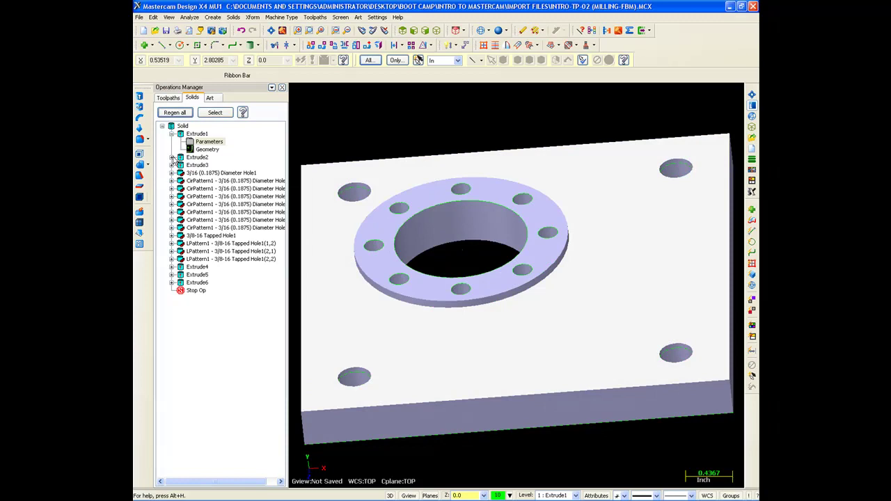
Set the extrusion distance of the boss Extrude2 to .150 and regenerate all solids.
{"action": "left_click", "coordinate": [173, 157]}
{"action": "left_click", "coordinate": [208, 165]}
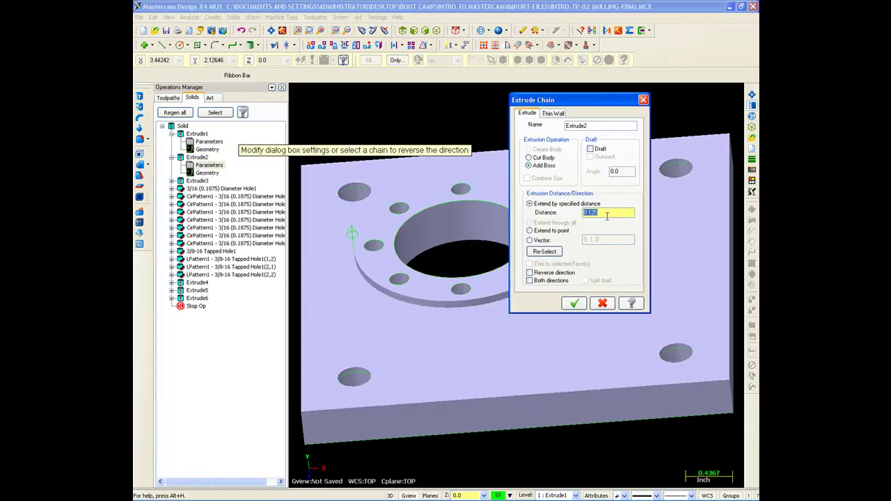
{"action": "key", "text": "BackSpace"}
{"action": "type", "text": ".150"}
{"action": "left_click", "coordinate": [574, 303]}
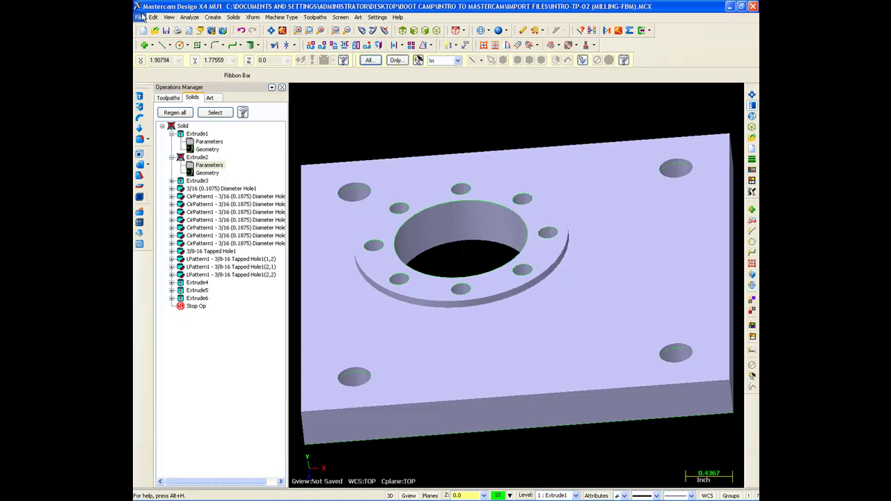
{"action": "left_click", "coordinate": [175, 112]}
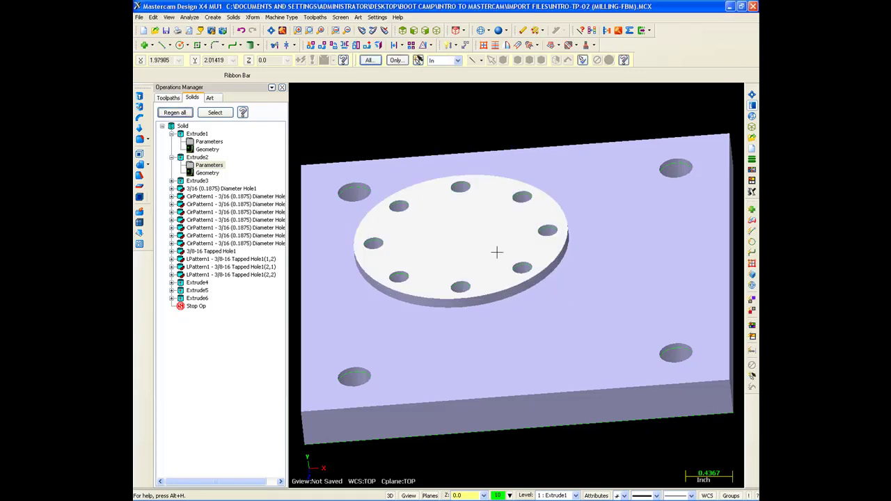
Suppress all seven CirPattern1 3/16 (0.1875) diameter hole operations of the solid.
{"action": "middle_click_drag", "start_coordinate": [496, 252], "coordinate": [470, 406]}
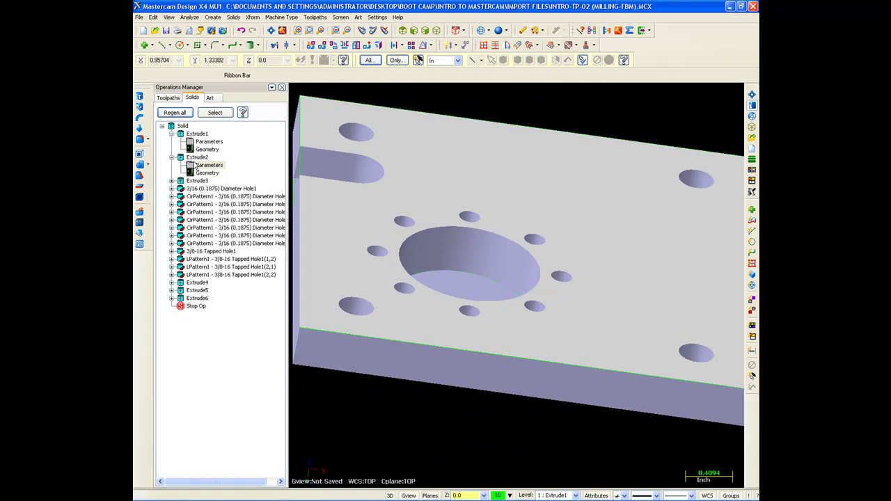
{"action": "left_click", "coordinate": [230, 196]}
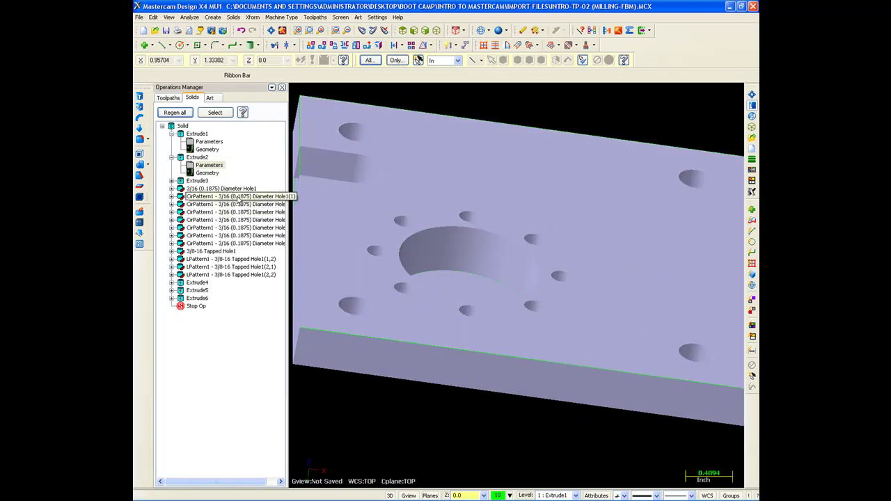
{"action": "left_click", "coordinate": [235, 243], "text": "shift"}
{"action": "right_click", "coordinate": [234, 243]}
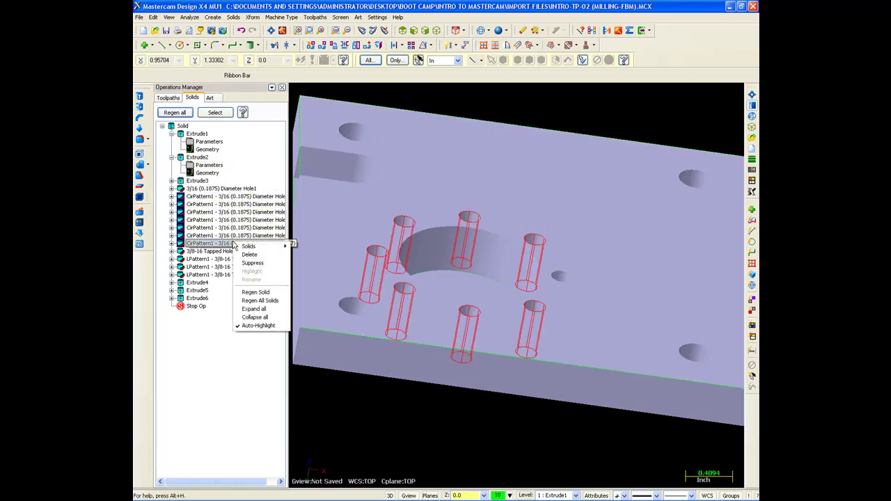
{"action": "left_click", "coordinate": [251, 262]}
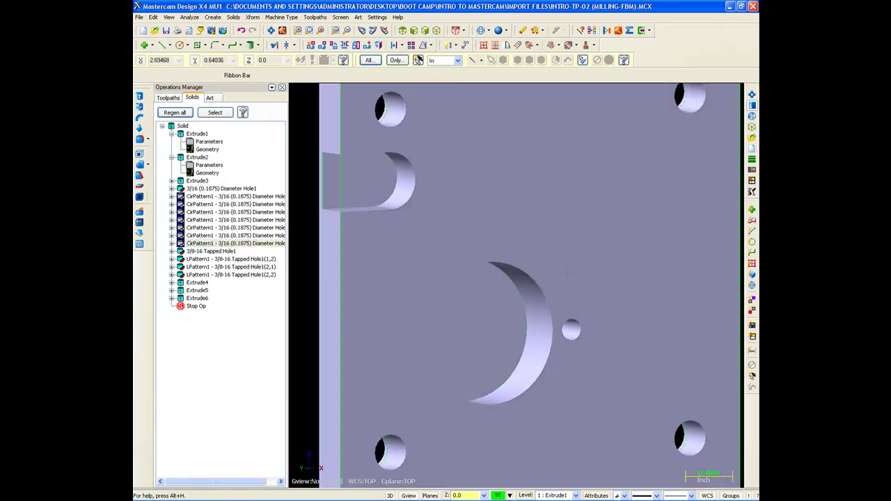
Set the extrusion distance of Extrude1 to .325, regenerate the solid, and view its pocketed side.
{"action": "left_click", "coordinate": [195, 134]}
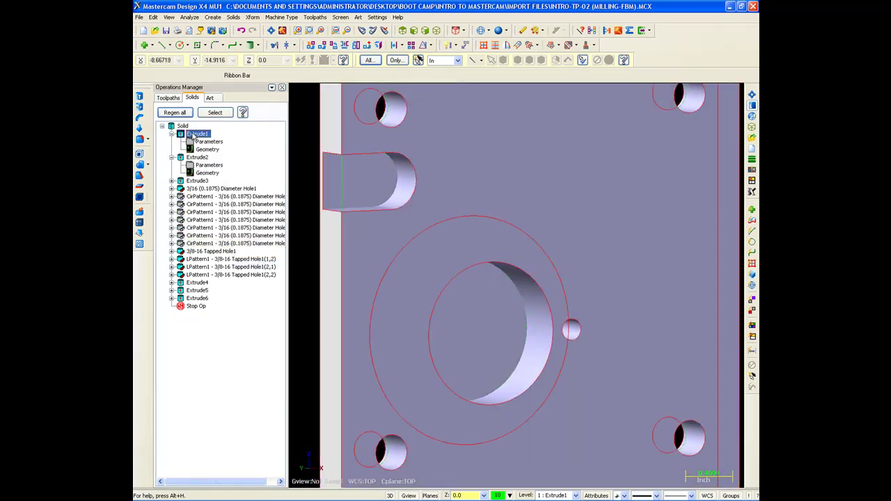
{"action": "left_click", "coordinate": [196, 142]}
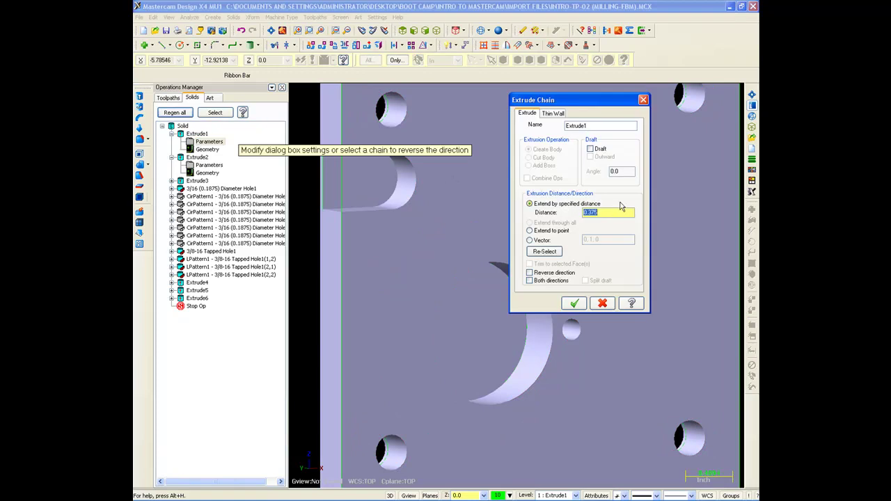
{"action": "type", "text": ".1"}
{"action": "type", "text": ".325"}
{"action": "left_click", "coordinate": [574, 303]}
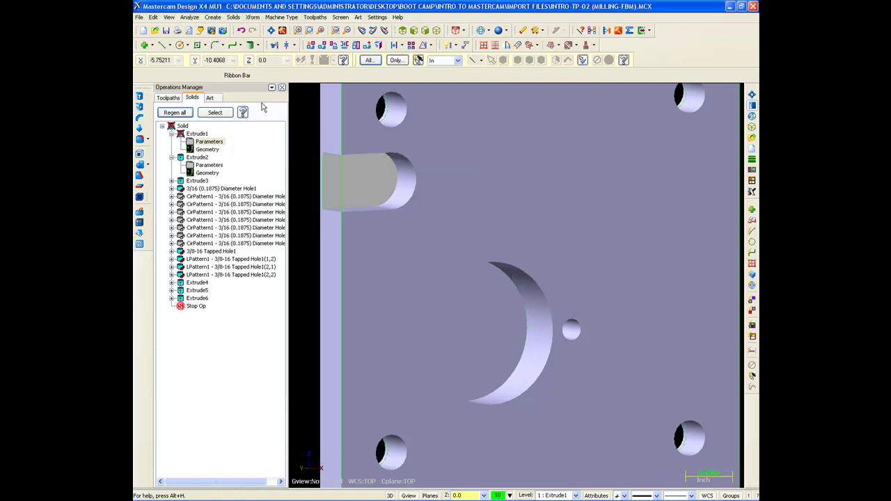
{"action": "middle_click_drag", "start_coordinate": [529, 292], "coordinate": [587, 376]}
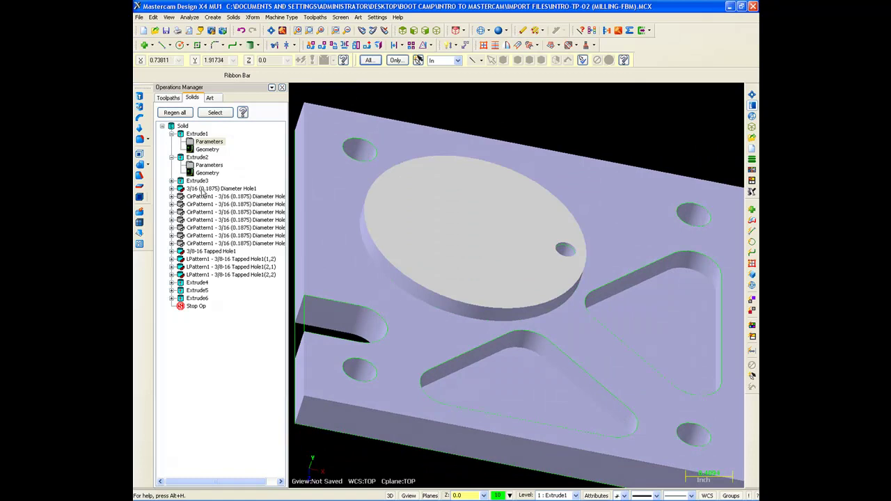
Unsuppress all seven CirPattern1 3/16 (0.1875) diameter hole operations and view the boss side of the plate.
{"action": "left_click", "coordinate": [208, 243]}
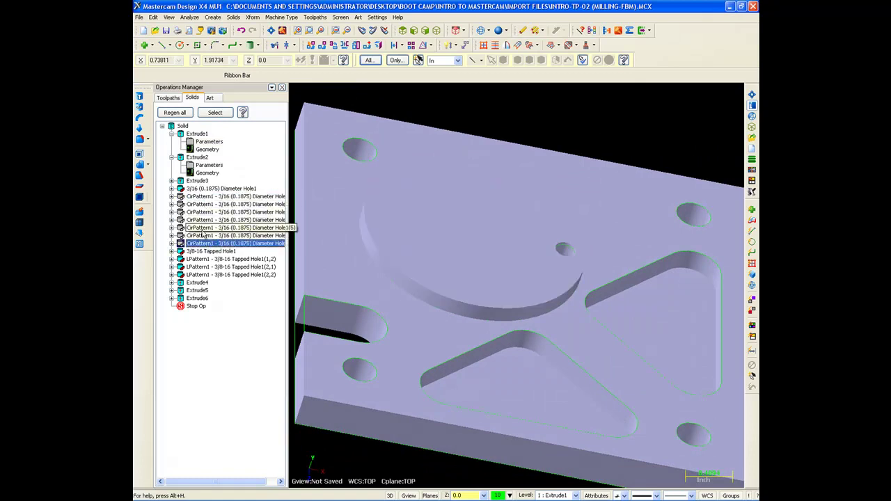
{"action": "left_click", "coordinate": [202, 197], "text": "shift"}
{"action": "right_click", "coordinate": [205, 198]}
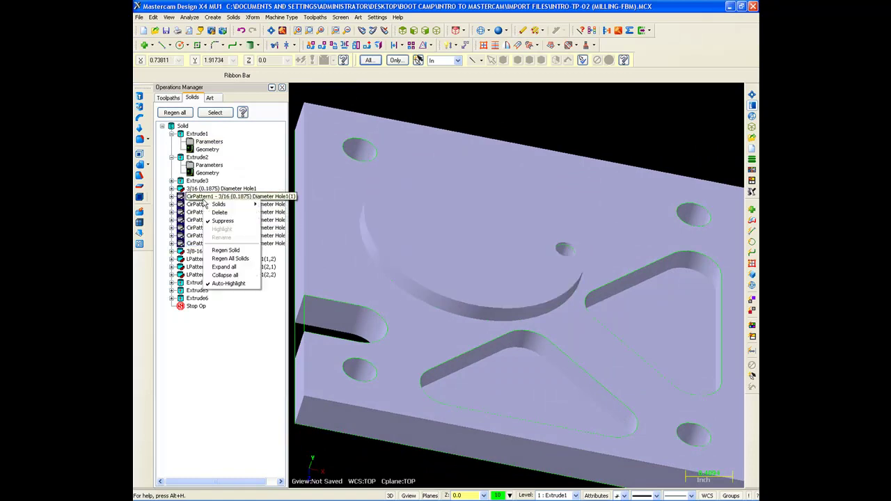
{"action": "left_click", "coordinate": [223, 220]}
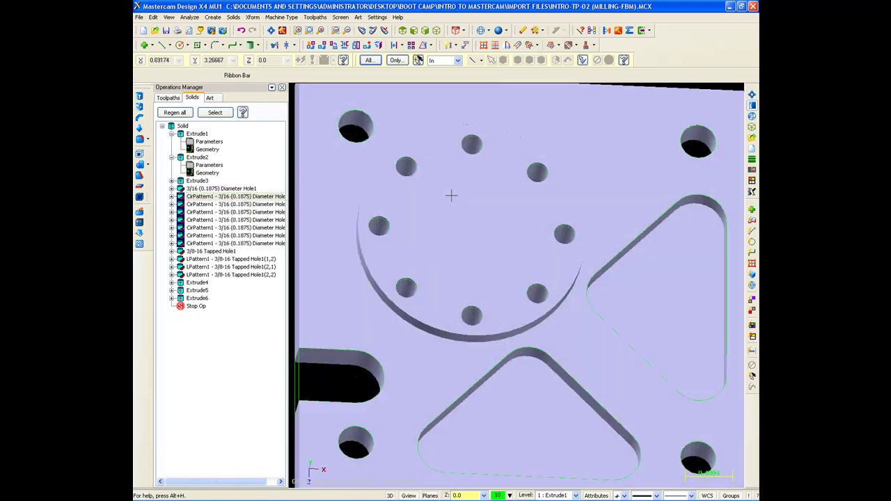
{"action": "middle_click_drag", "start_coordinate": [451, 196], "coordinate": [583, 122]}
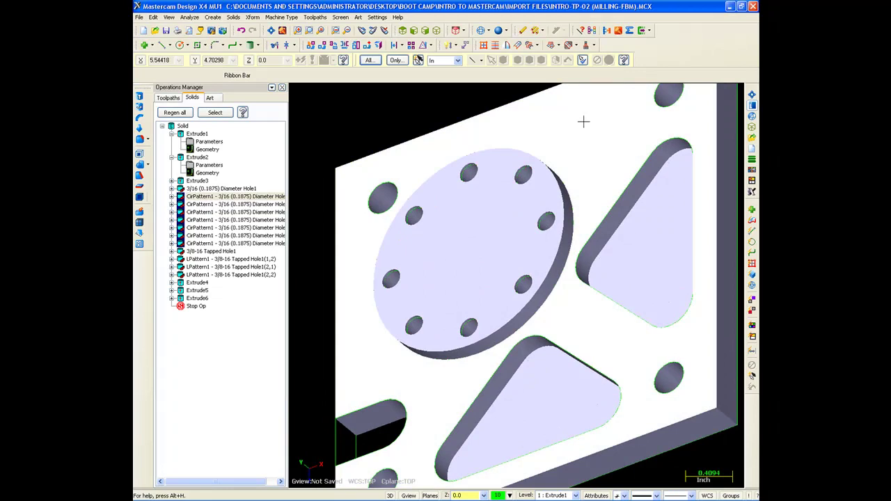
Highlight the CirPattern1 3/16 (0.1875) diameter hole operations one after another to see which hole each one represents.
{"action": "left_click", "coordinate": [229, 229]}
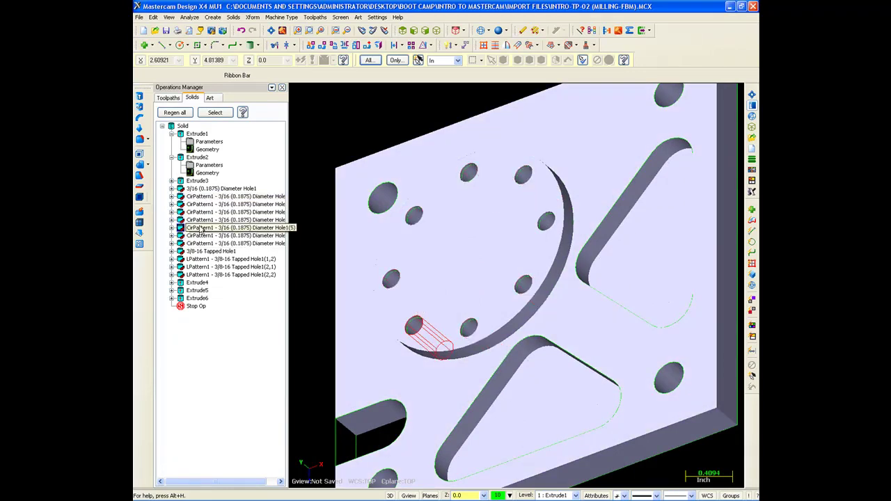
{"action": "key", "text": "Up"}
{"action": "key", "text": "Up"}
{"action": "key", "text": "Up"}
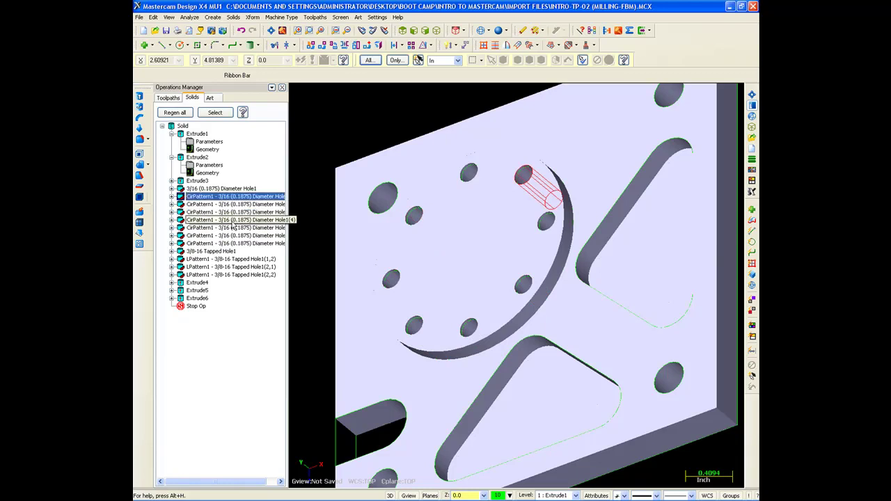
{"action": "key", "text": "Down"}
{"action": "key", "text": "Down"}
{"action": "key", "text": "Down"}
{"action": "key", "text": "Down"}
{"action": "key", "text": "Up"}
{"action": "key", "text": "Up"}
{"action": "key", "text": "Up"}
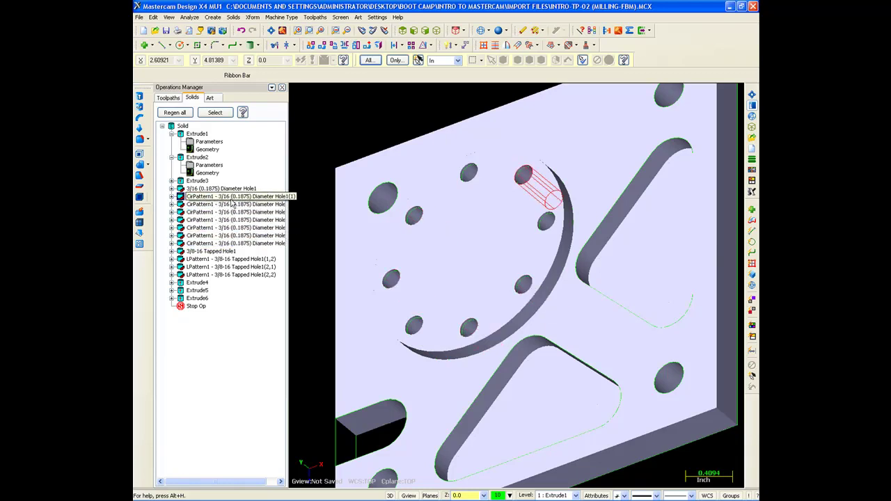
{"action": "key", "text": "Down"}
{"action": "key", "text": "Down"}
Highlight the LPattern1 3/8-16 tapped hole operations (1,2), (2,1) and (2,2) to locate each hole on the plate.
{"action": "middle_click_drag", "start_coordinate": [411, 312], "coordinate": [220, 270]}
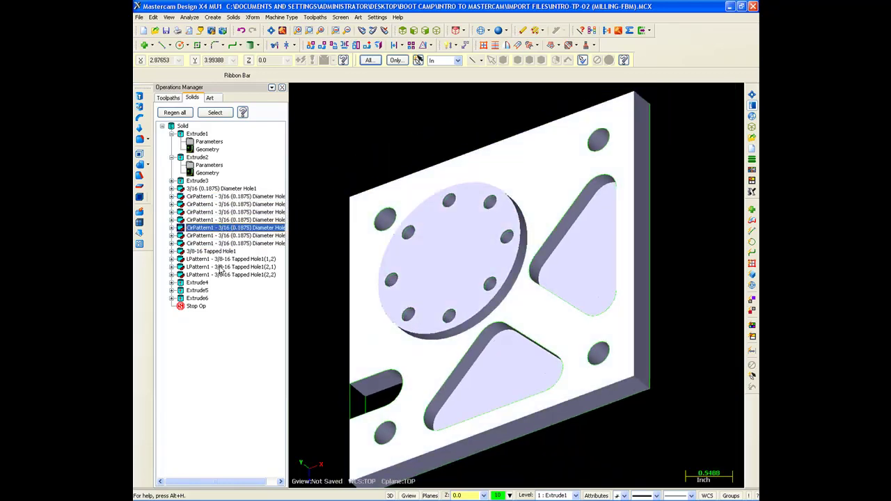
{"action": "left_click", "coordinate": [261, 260]}
{"action": "left_click", "coordinate": [253, 277]}
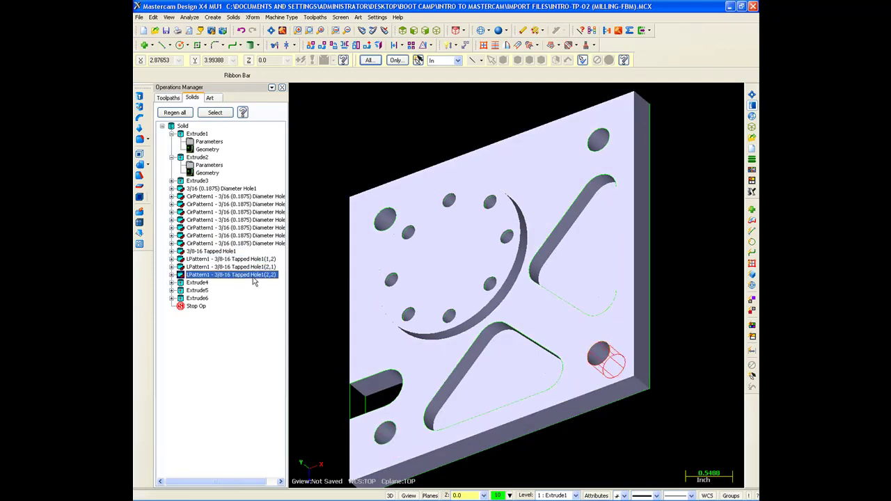
{"action": "left_click", "coordinate": [255, 267]}
{"action": "left_click", "coordinate": [255, 259]}
{"action": "left_click", "coordinate": [253, 275]}
{"action": "left_click", "coordinate": [251, 267]}
{"action": "left_click", "coordinate": [251, 259]}
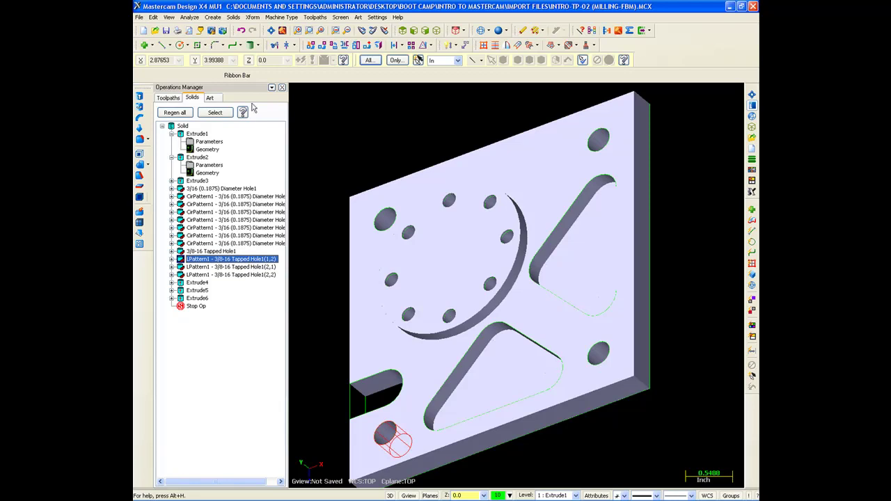
Start a new empty file without saving the changes to the current part.
{"action": "left_click", "coordinate": [144, 31]}
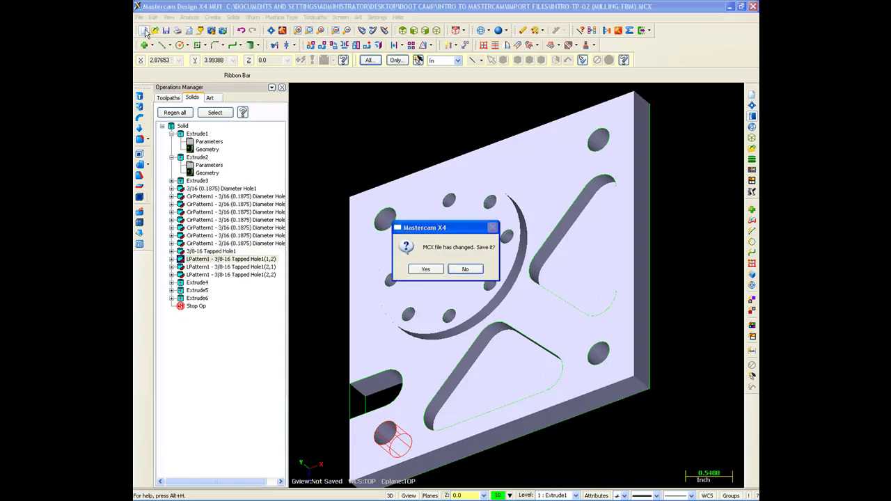
{"action": "left_click", "coordinate": [465, 268]}
Review the list of file types available for opening, keep All Files selected, and leave without opening a file.
{"action": "left_click", "coordinate": [155, 30]}
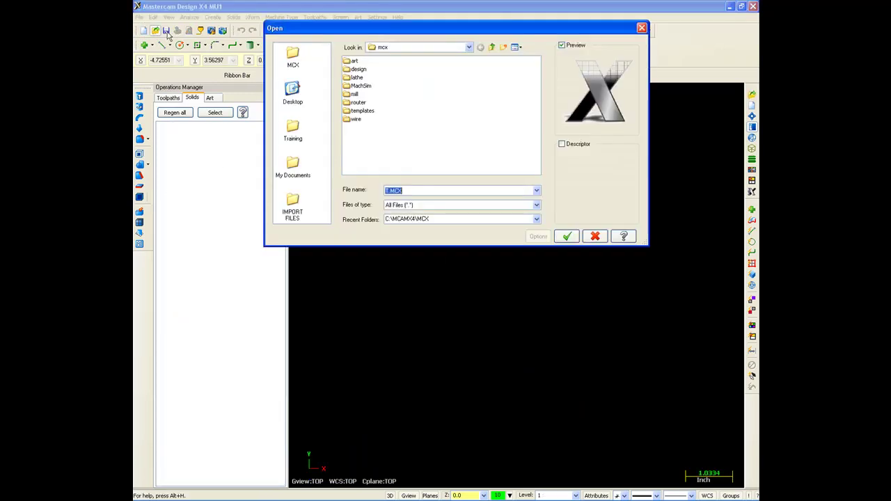
{"action": "left_click", "coordinate": [431, 204]}
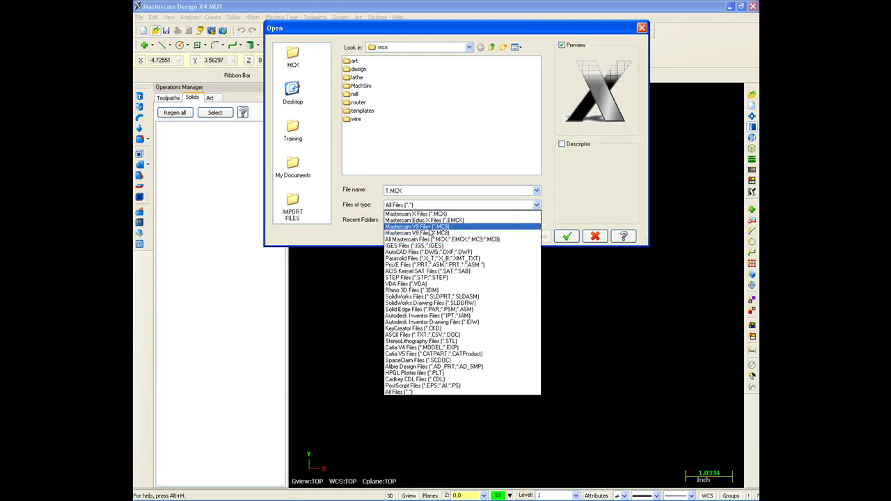
{"action": "key", "text": "Escape"}
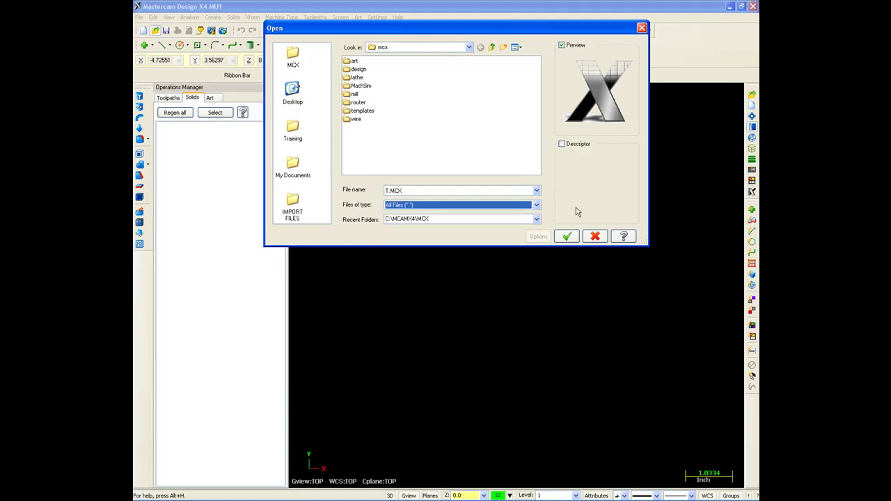
{"action": "left_click", "coordinate": [590, 233]}
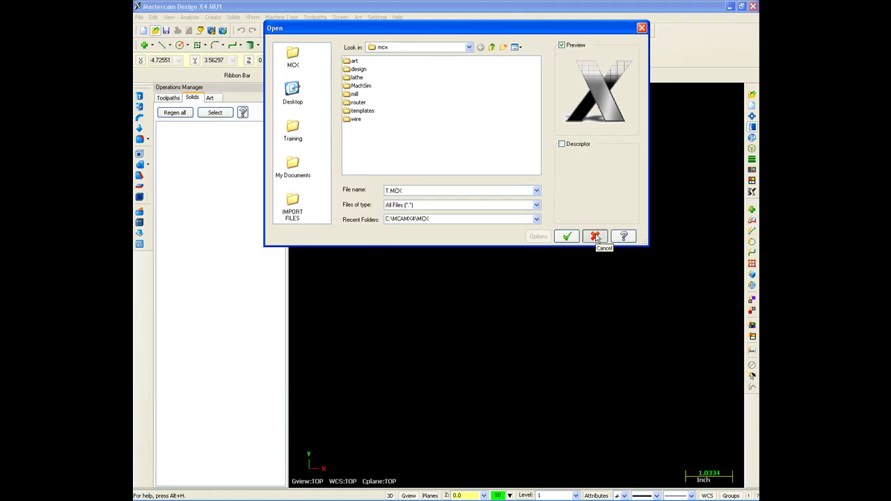